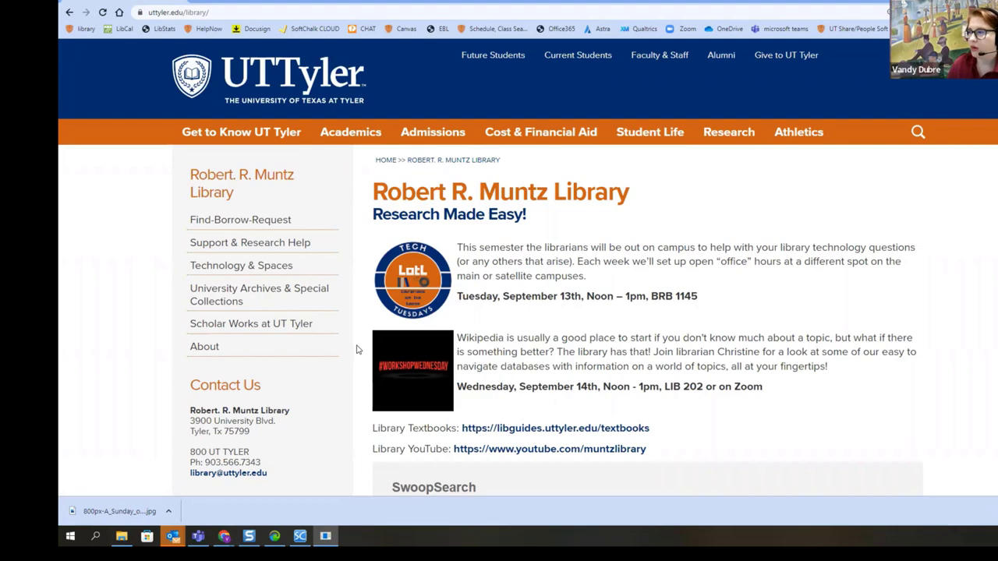
Open the Databases page of the Art research guide, starting from the library's research guides by subject
{"action": "scroll", "coordinate": [357, 351], "scroll_direction": "down", "scroll_amount": 3}
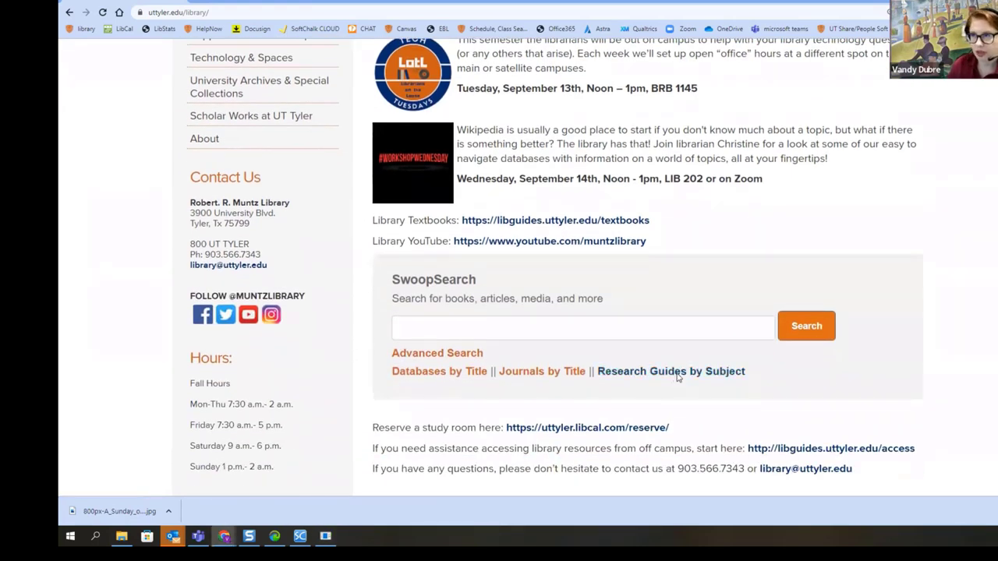
{"action": "left_click", "coordinate": [677, 377]}
{"action": "left_click", "coordinate": [262, 317]}
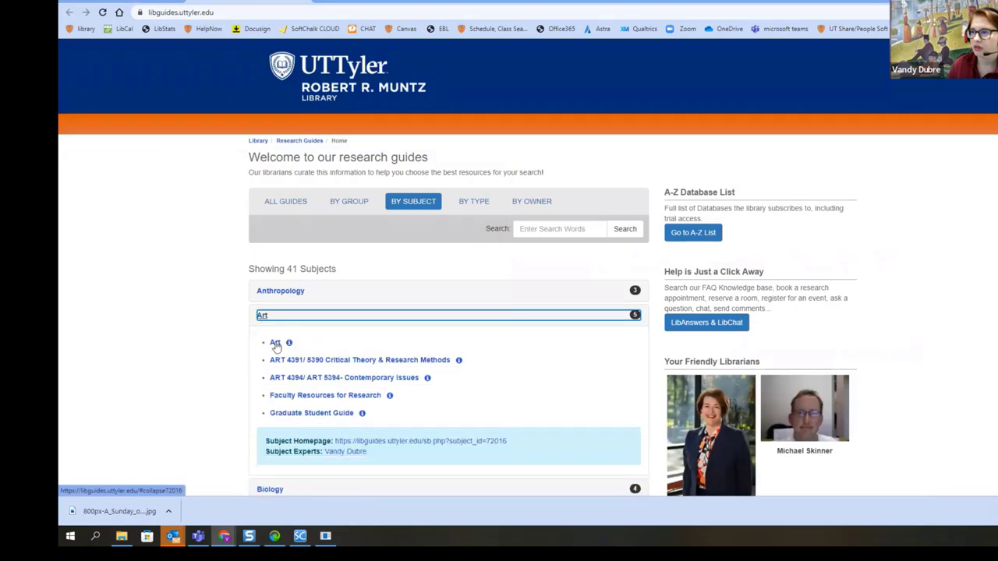
{"action": "left_click", "coordinate": [276, 344]}
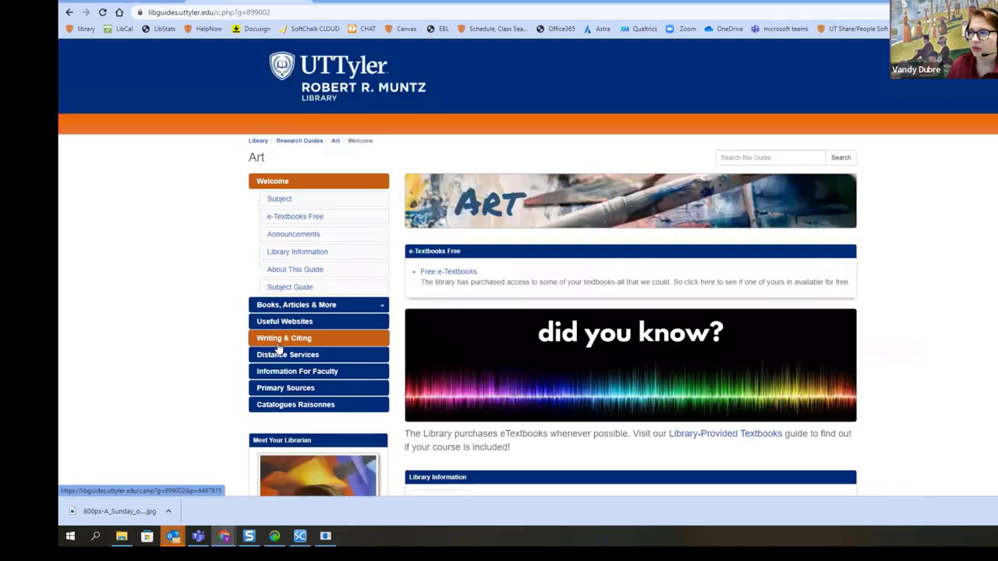
{"action": "mouse_move", "coordinate": [293, 305]}
{"action": "left_click", "coordinate": [274, 334]}
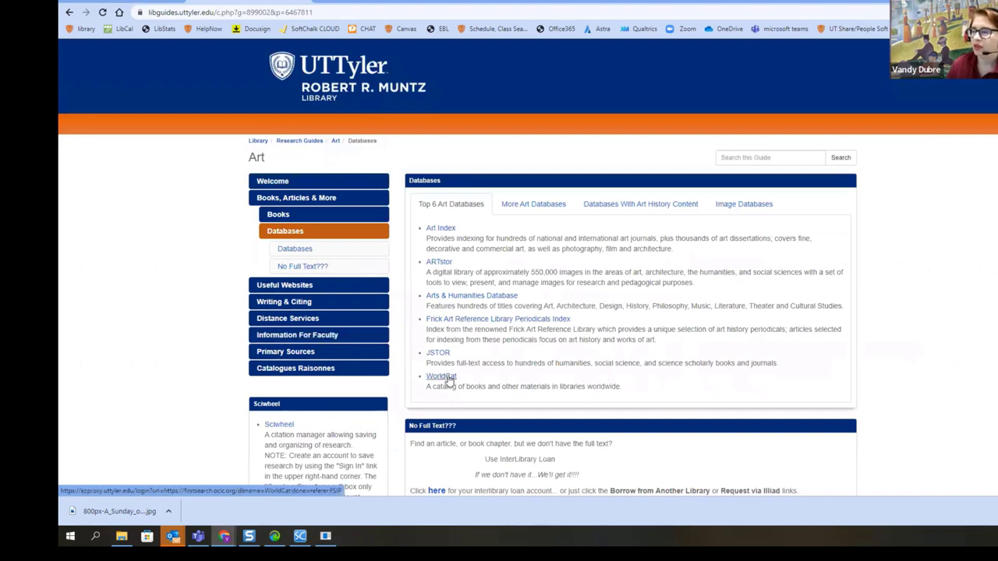
Open the WorldCat database in a new browser tab and switch to it
{"action": "right_click", "coordinate": [449, 379]}
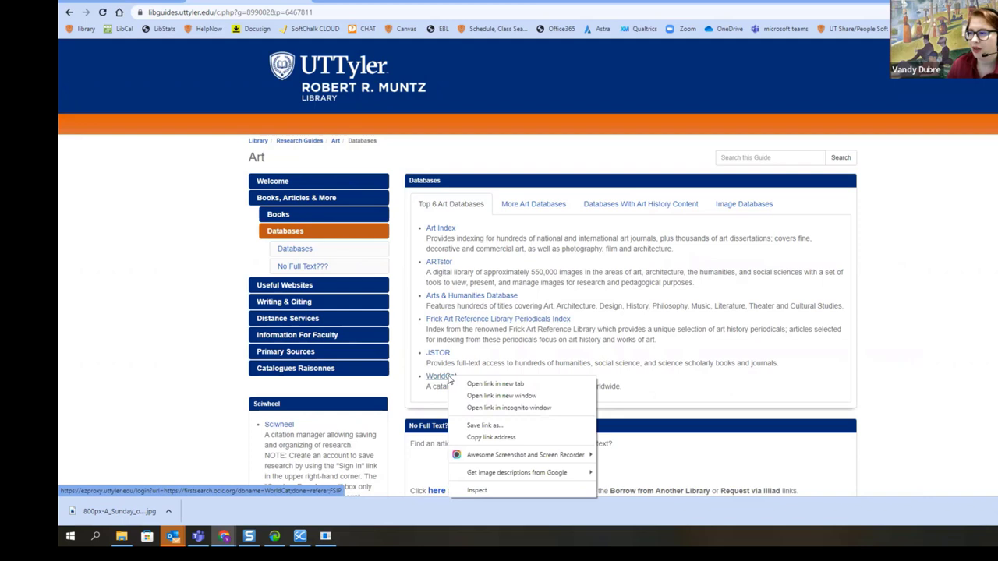
{"action": "left_click", "coordinate": [486, 386]}
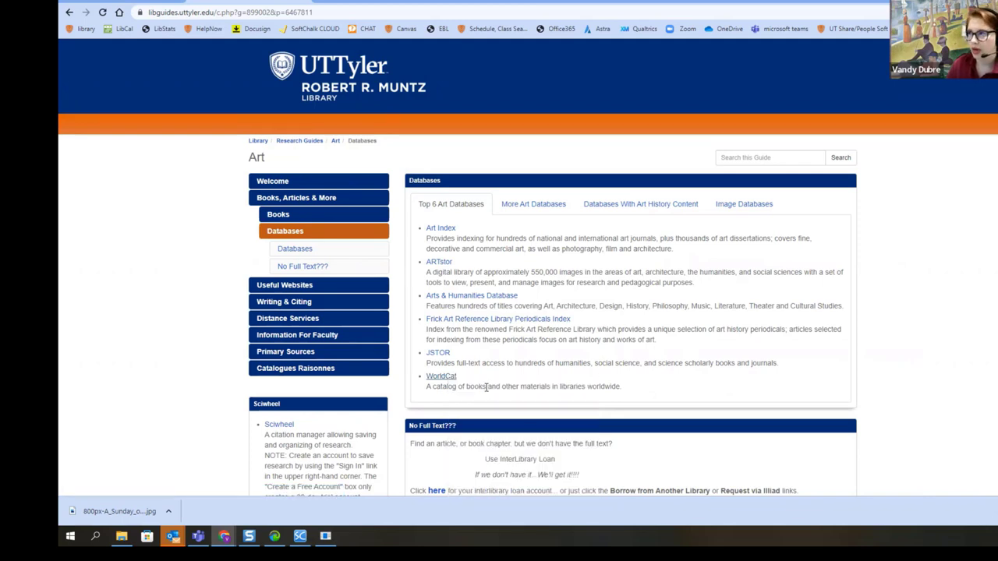
{"action": "key", "text": "ctrl+Tab"}
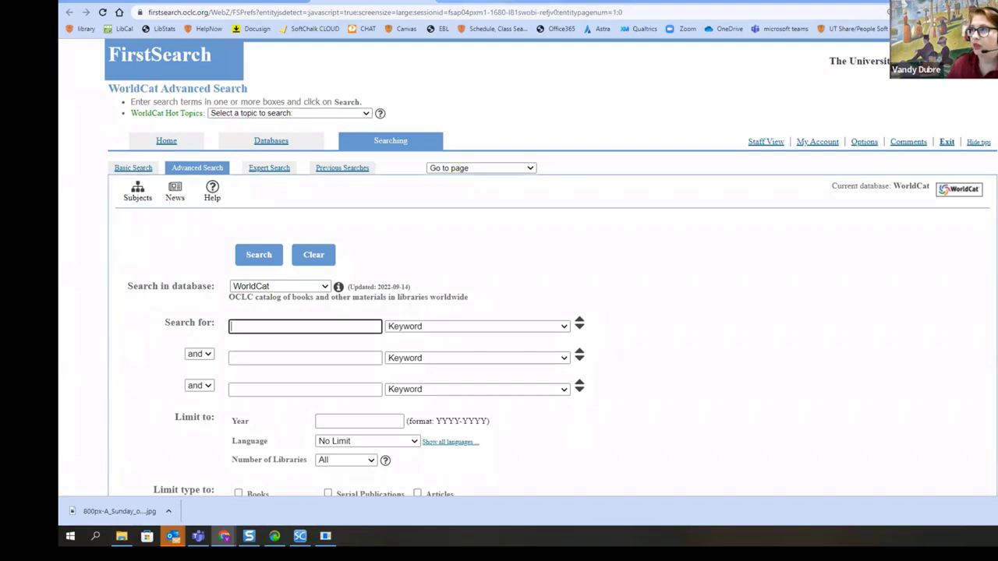
Search Google for "google books" in another new browser tab and open the Google Books site
{"action": "key", "text": "ctrl+t"}
{"action": "left_click", "coordinate": [469, 287]}
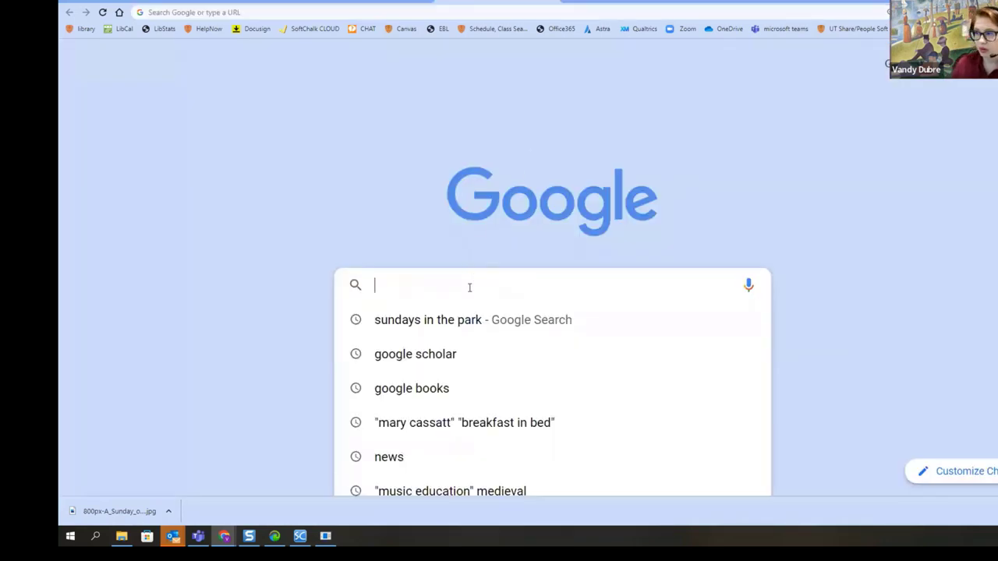
{"action": "type", "text": "google books"}
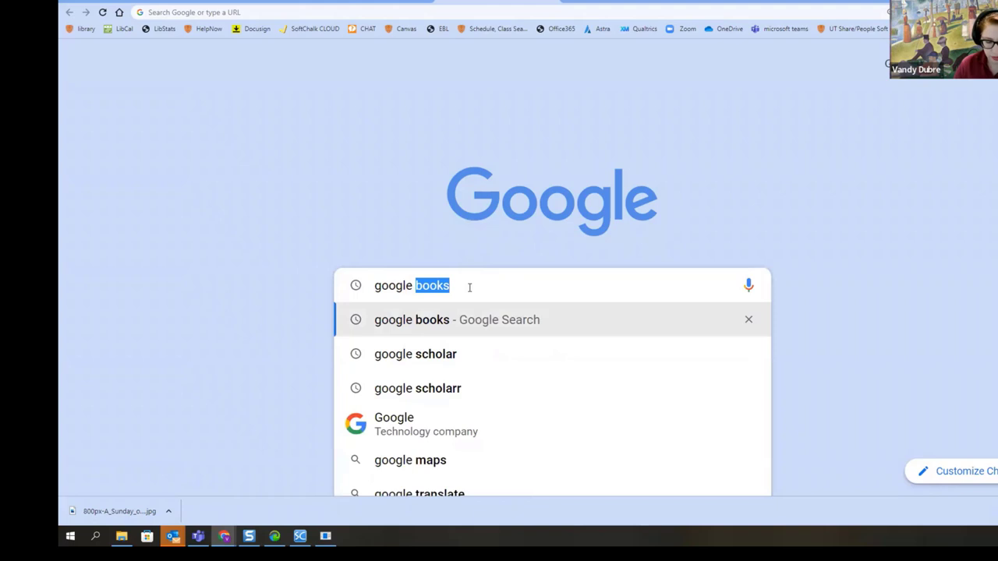
{"action": "key", "text": "Return"}
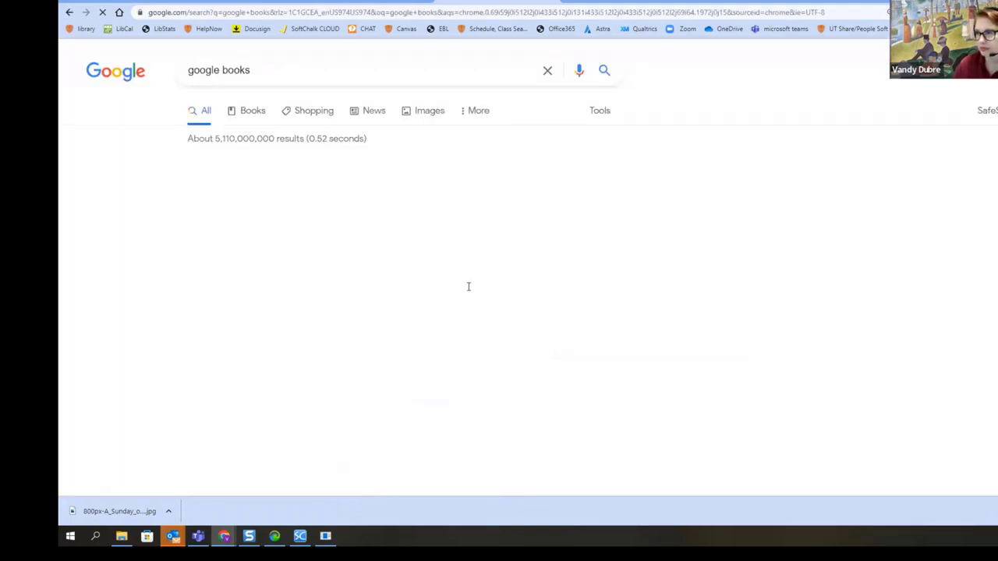
{"action": "left_click", "coordinate": [234, 183]}
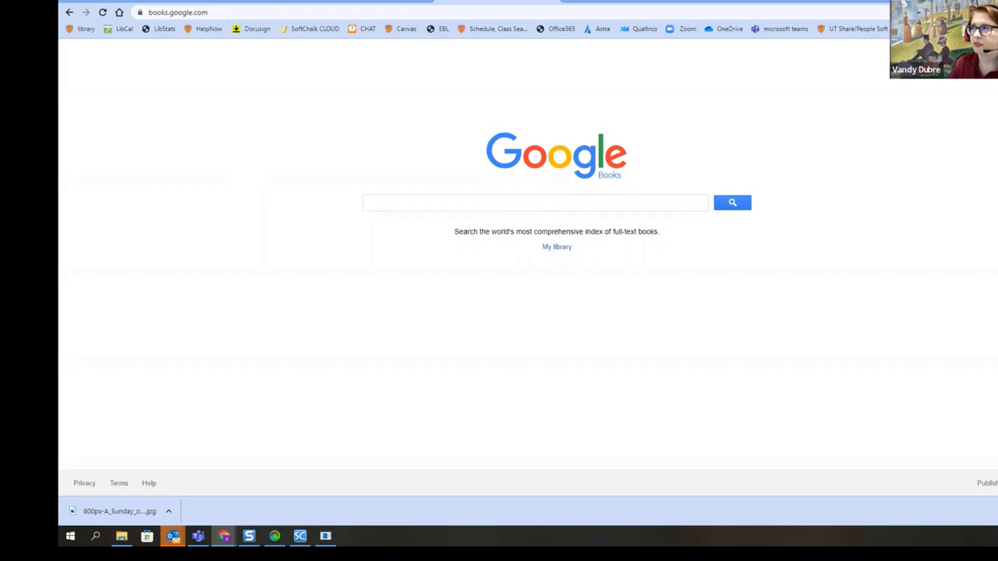
Return to the WorldCat advanced search and enter "mary cassatt" OR "cassatt, mary" as the first search term
{"action": "left_click", "coordinate": [362, 3]}
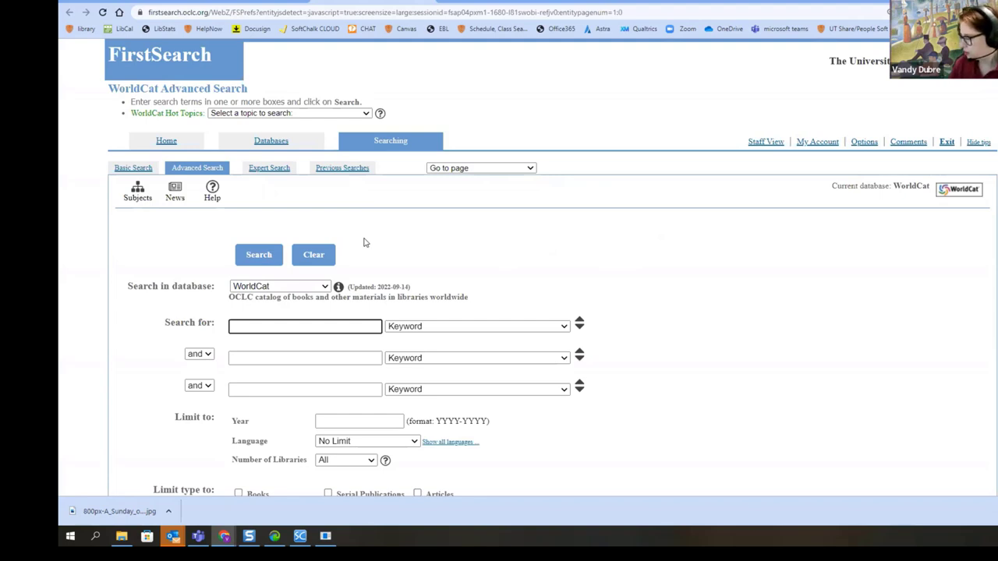
{"action": "left_click", "coordinate": [279, 327]}
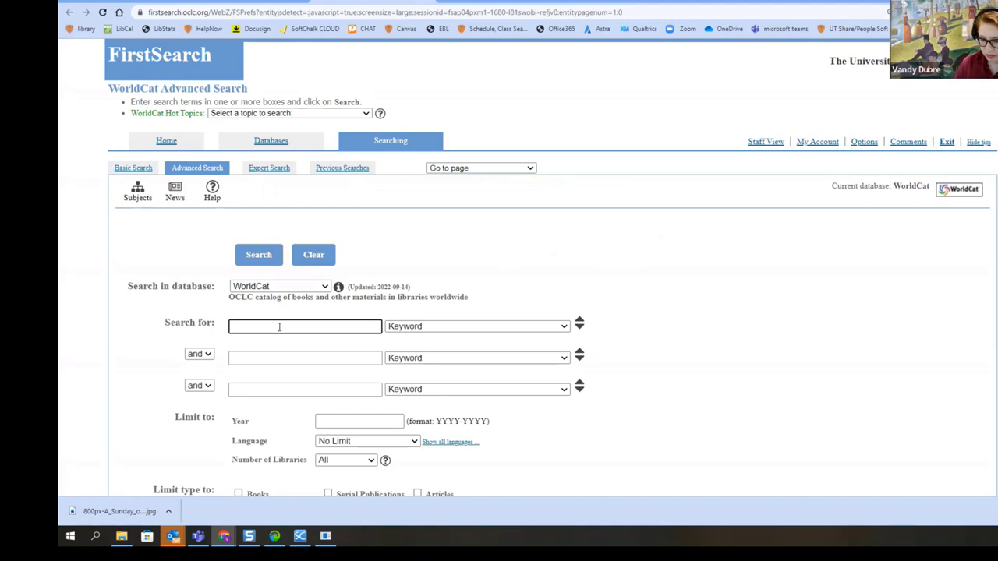
{"action": "type", "text": "\"mary cassatt\""}
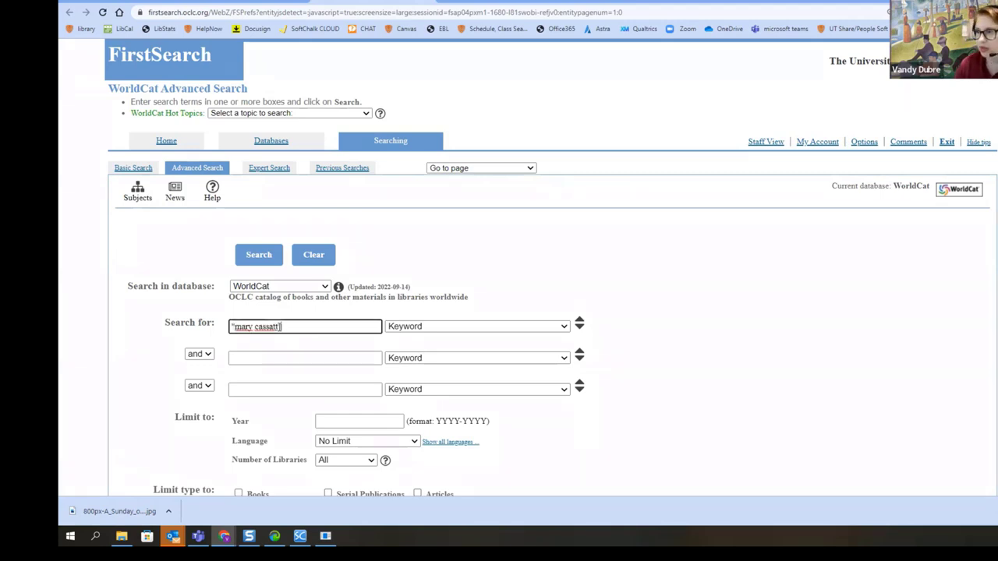
{"action": "scroll", "coordinate": [275, 295], "scroll_direction": "down", "scroll_amount": 1}
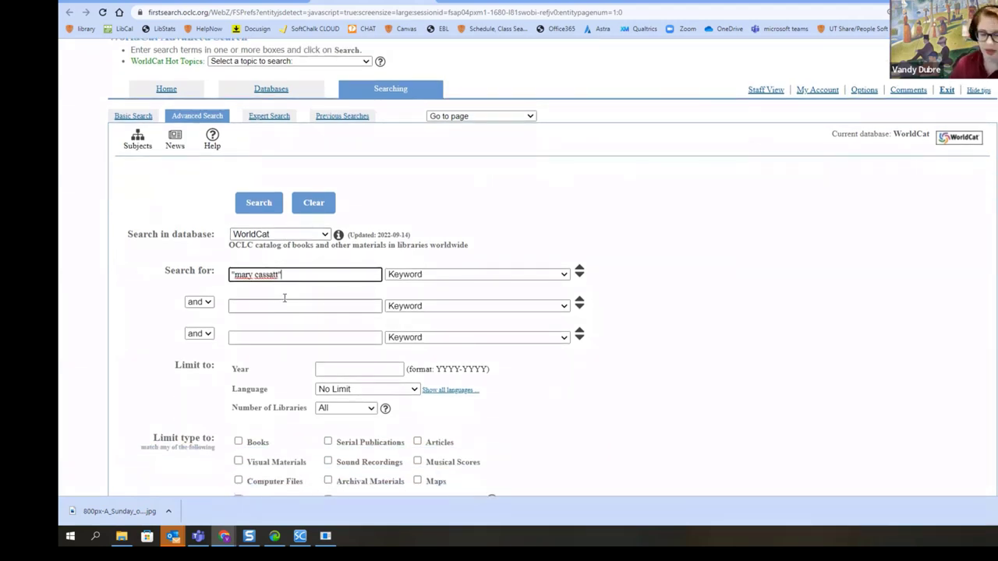
{"action": "key", "text": "ctrl+plus"}
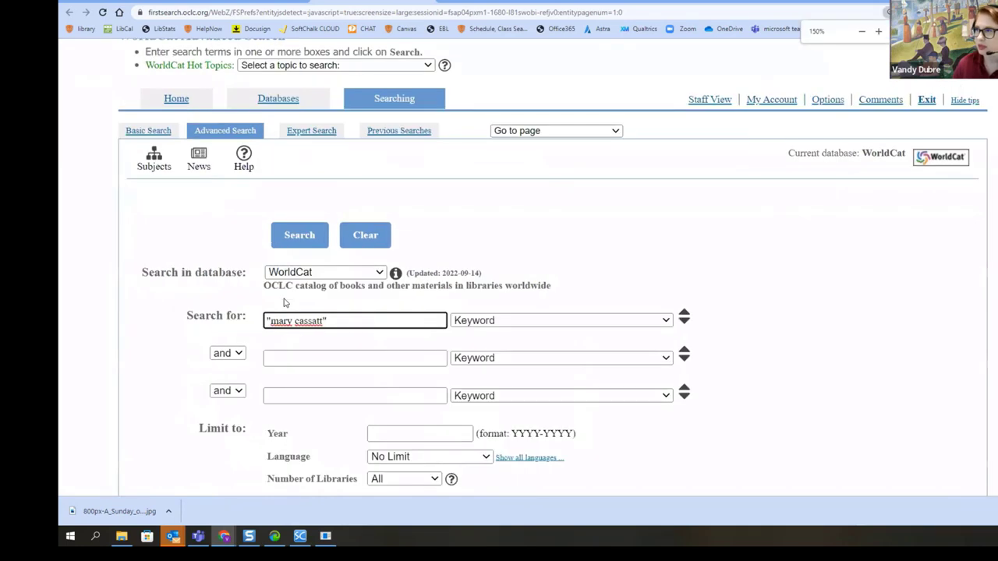
{"action": "scroll", "coordinate": [272, 302], "scroll_direction": "down", "scroll_amount": 1}
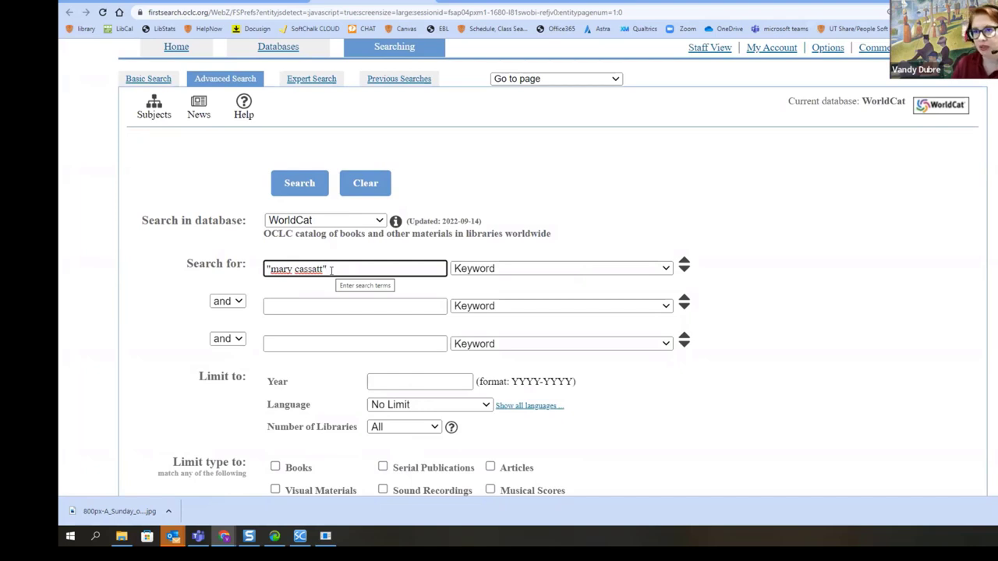
{"action": "type", "text": "OR"}
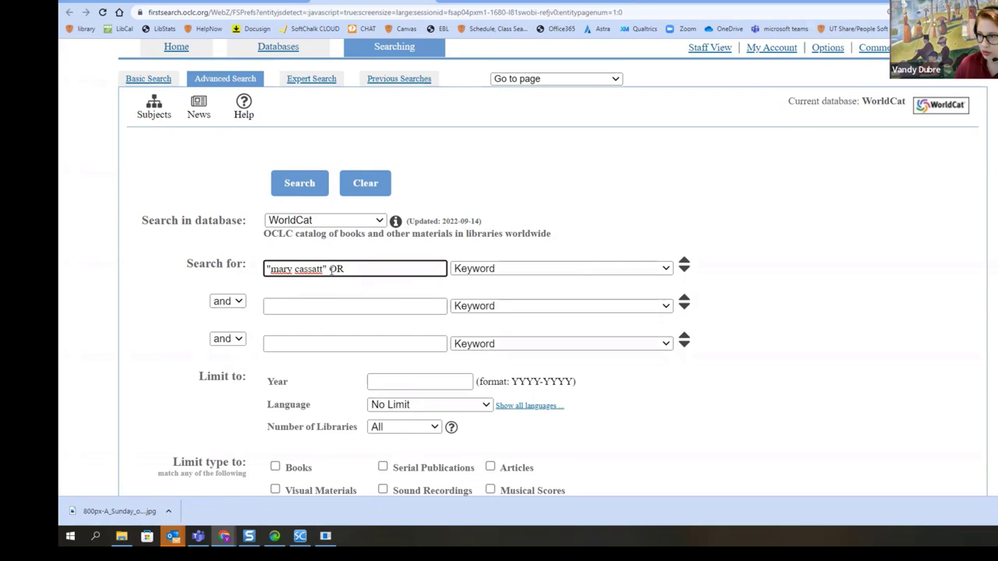
{"action": "type", "text": " \"cassatt"}
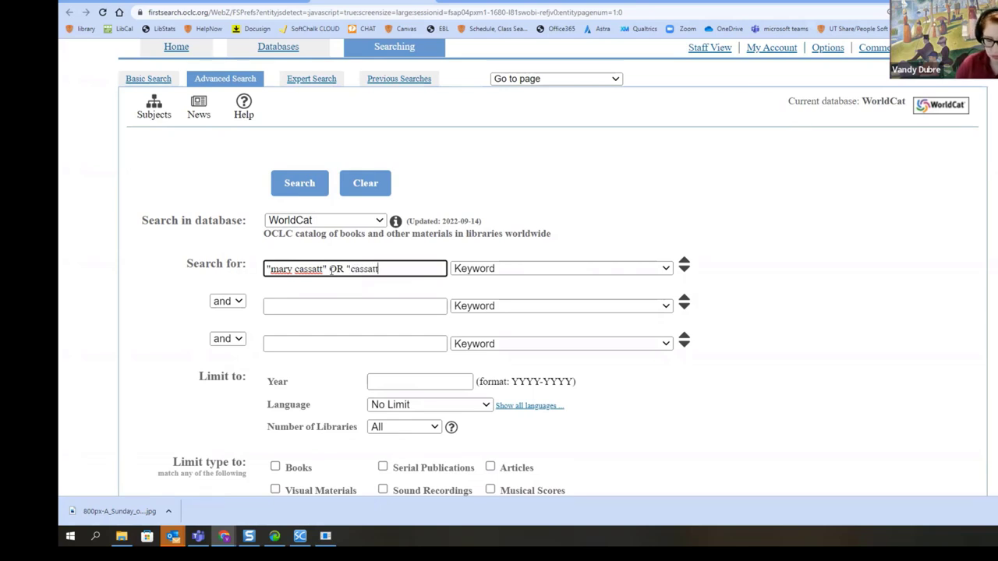
{"action": "type", "text": ", mary\""}
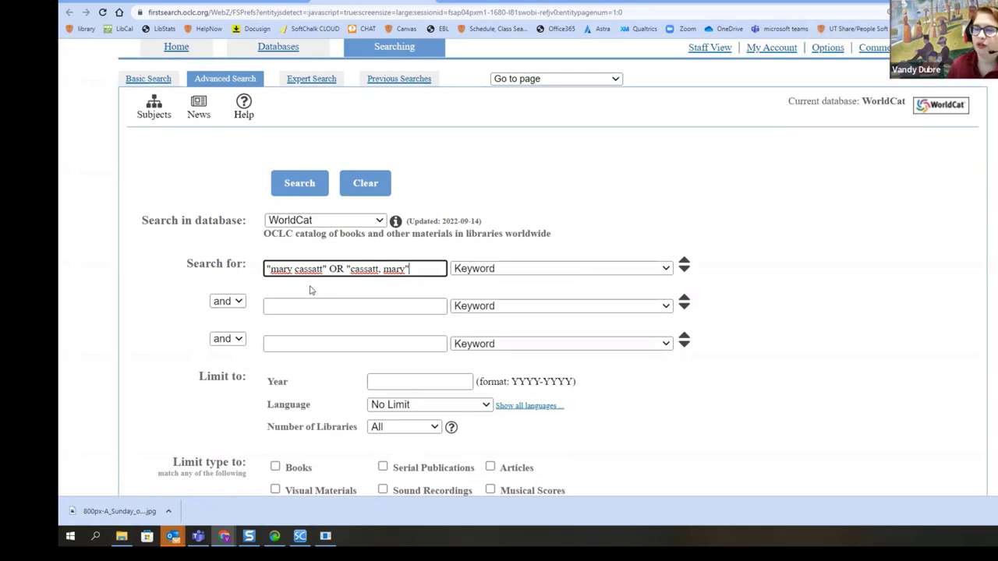
Set the first search term to be searched as Subject
{"action": "left_click", "coordinate": [474, 270]}
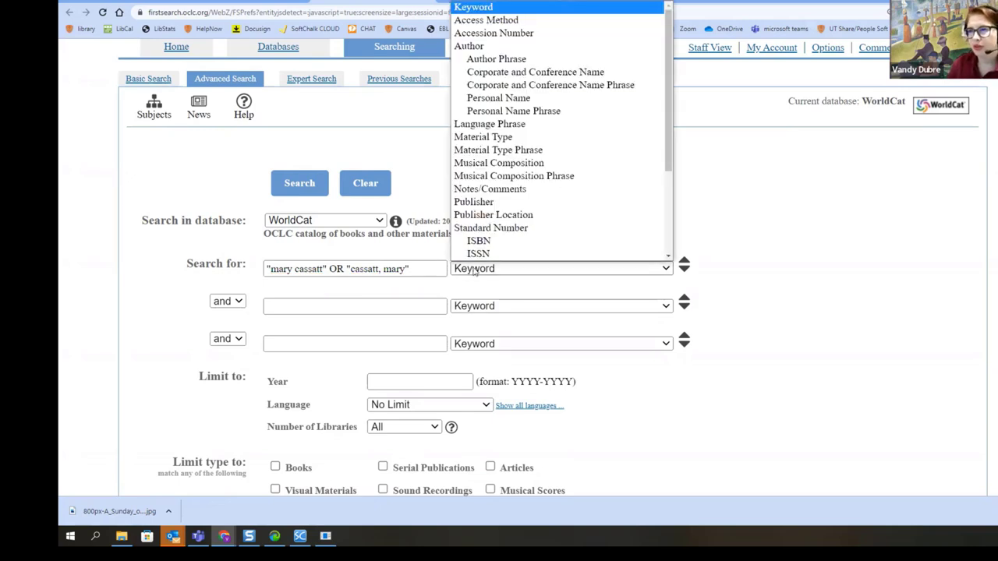
{"action": "scroll", "coordinate": [488, 183], "scroll_direction": "down", "scroll_amount": 2}
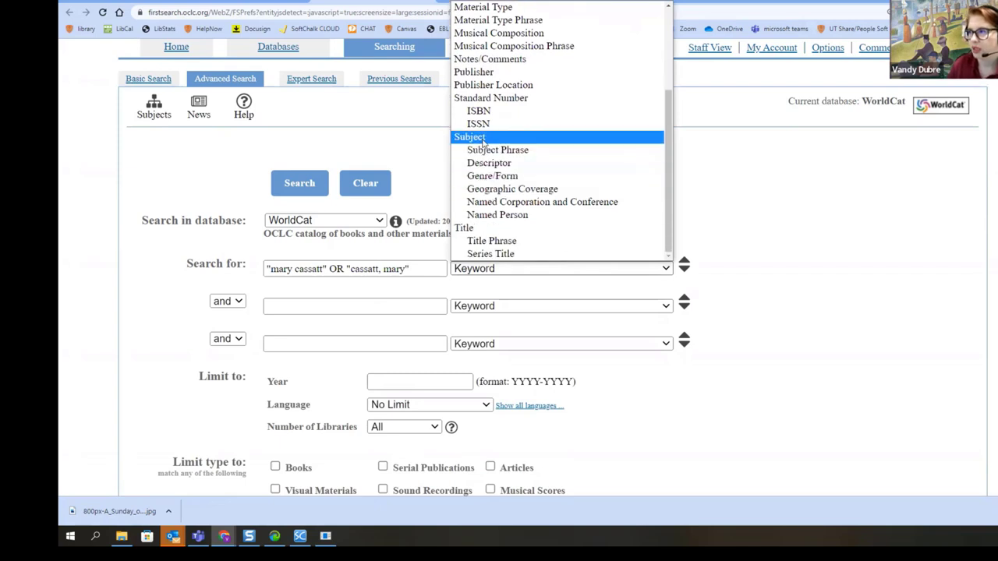
{"action": "left_click", "coordinate": [475, 136]}
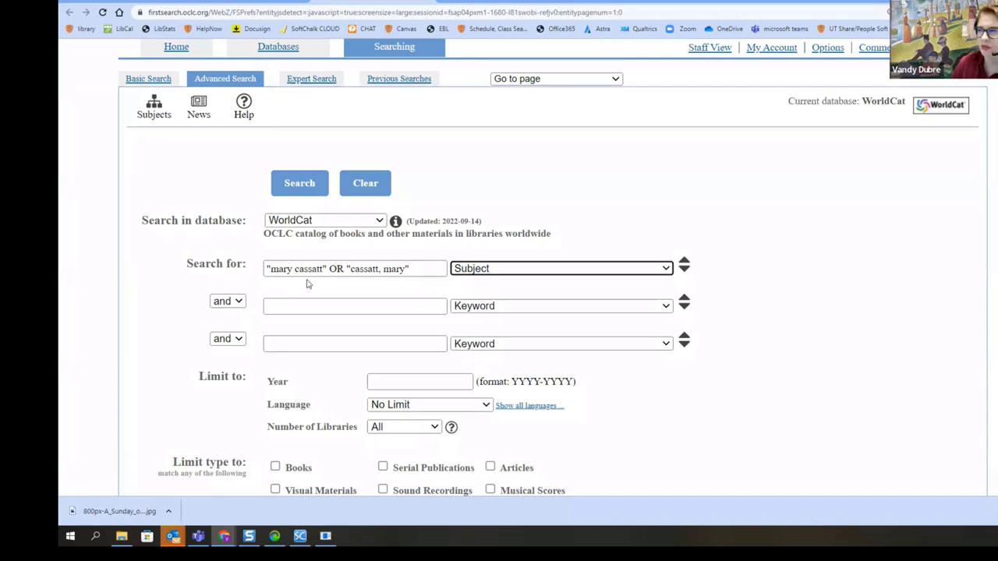
Enter the quoted phrase "breakfast in bed" as the second search term
{"action": "left_click", "coordinate": [293, 306]}
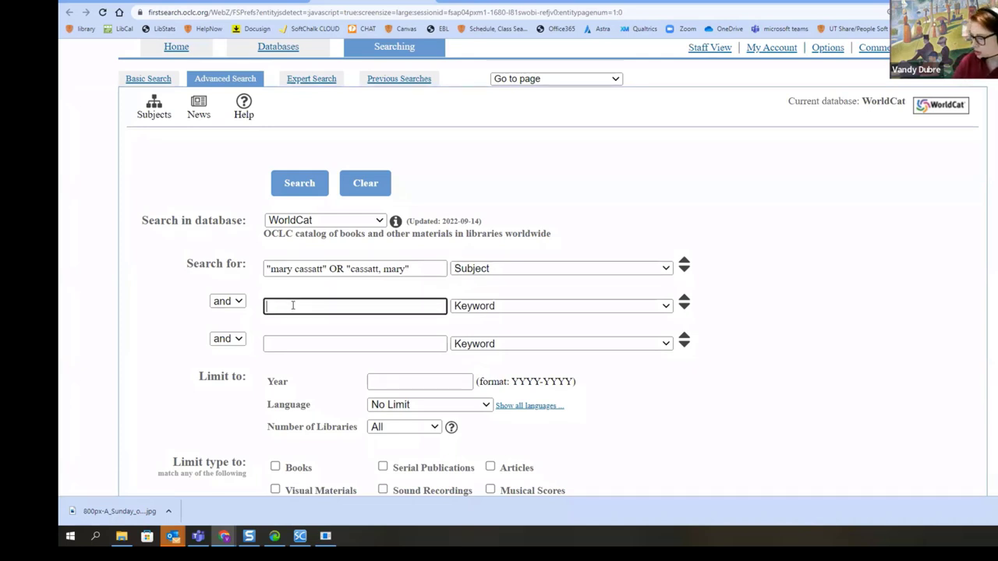
{"action": "type", "text": "\""}
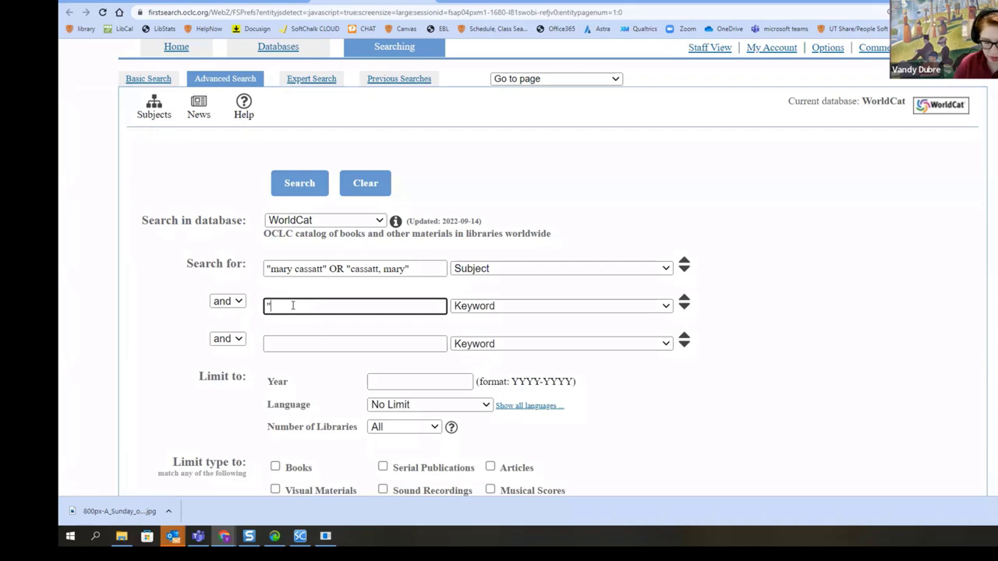
{"action": "type", "text": "br"}
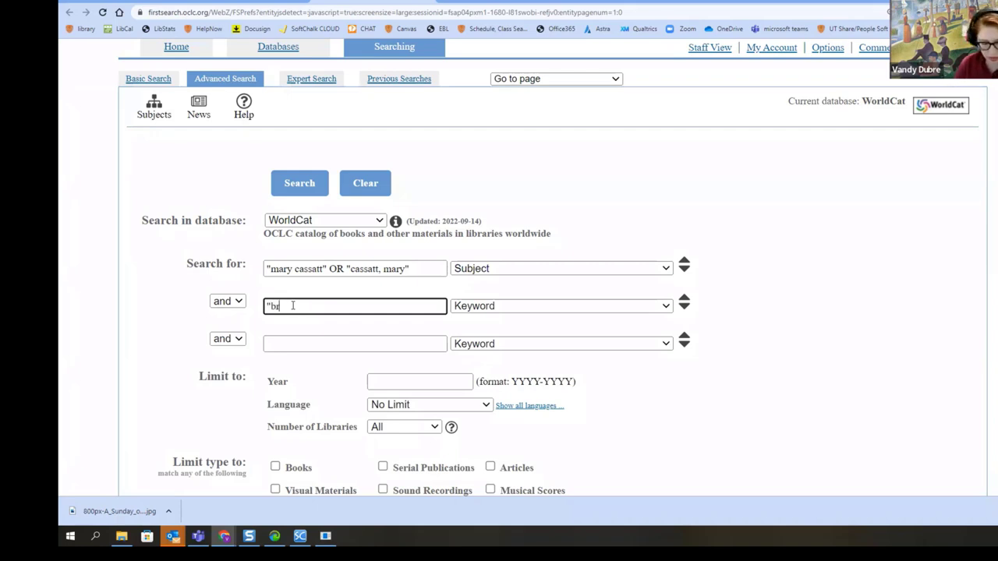
{"action": "type", "text": "eakfast "}
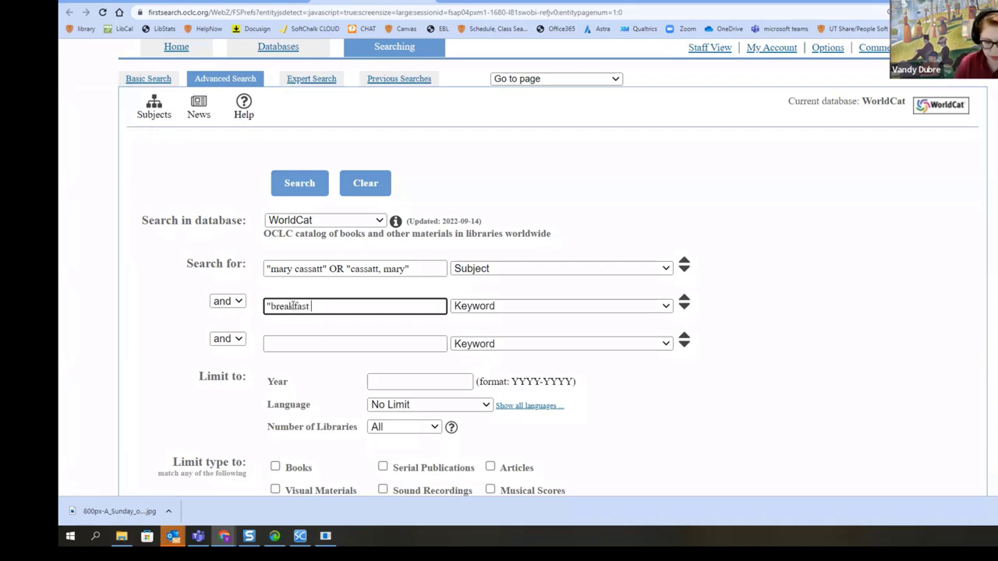
{"action": "type", "text": "in bed\""}
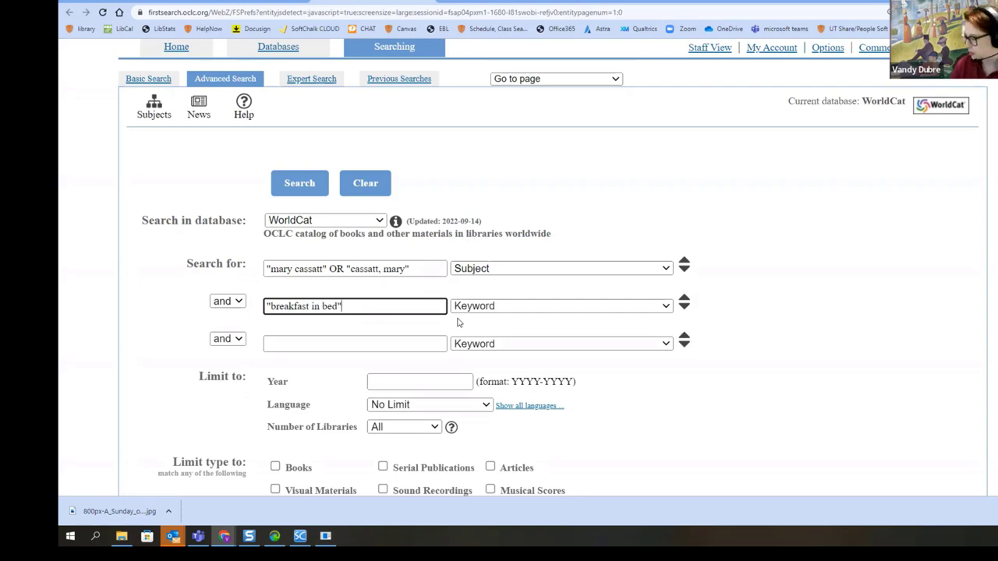
Limit the WorldCat search to English-language items
{"action": "scroll", "coordinate": [433, 367], "scroll_direction": "down", "scroll_amount": 1}
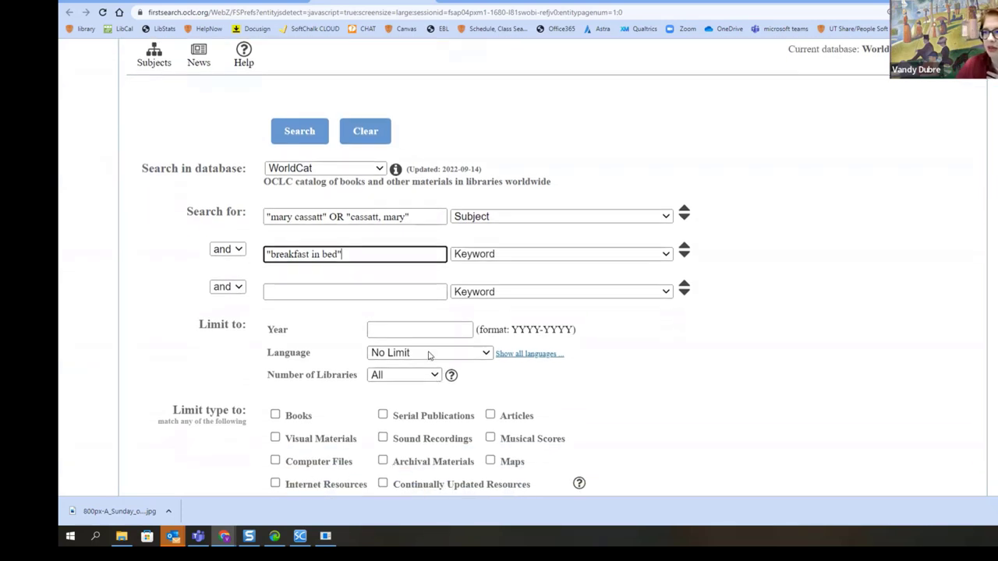
{"action": "left_click", "coordinate": [428, 355]}
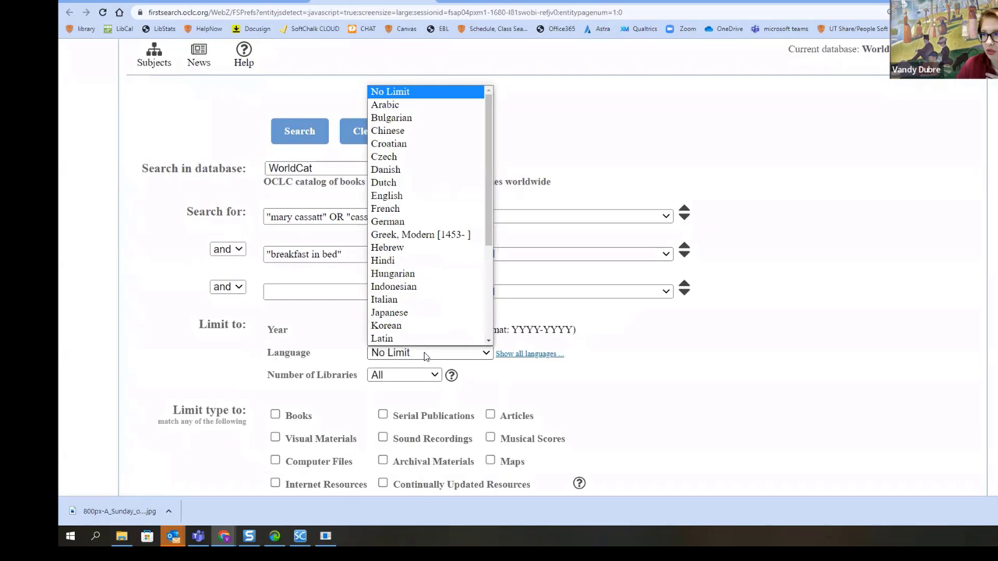
{"action": "left_click", "coordinate": [378, 196]}
Set the subtype limits to not Juvenile for the audience and not Fiction for the content
{"action": "scroll", "coordinate": [685, 438], "scroll_direction": "down", "scroll_amount": 3}
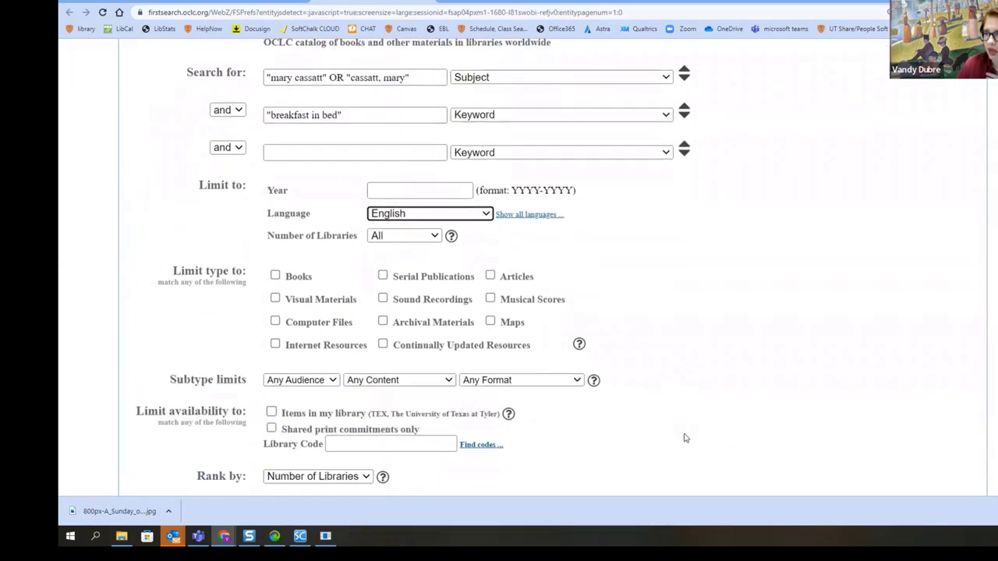
{"action": "scroll", "coordinate": [684, 438], "scroll_direction": "down", "scroll_amount": 1}
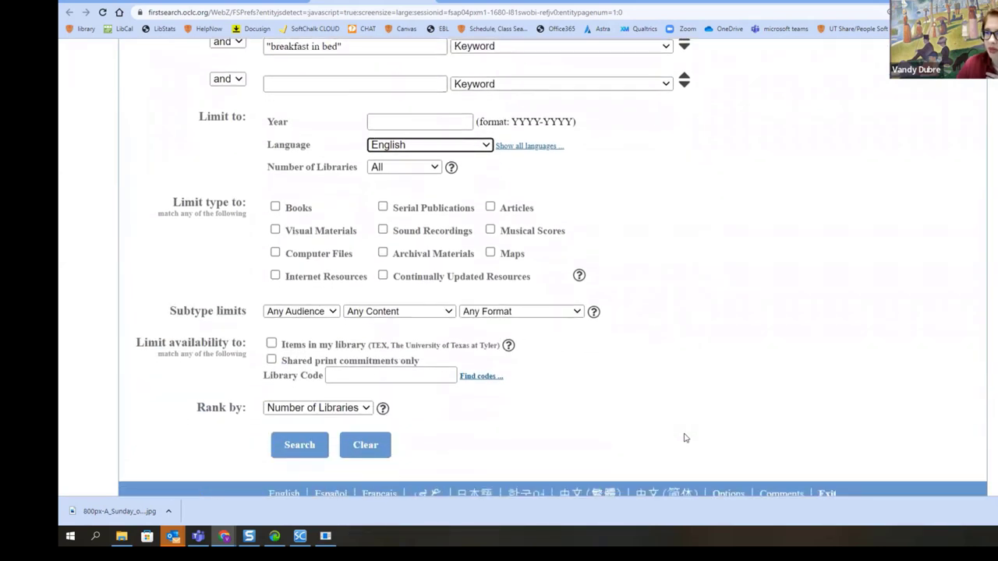
{"action": "left_click", "coordinate": [331, 313]}
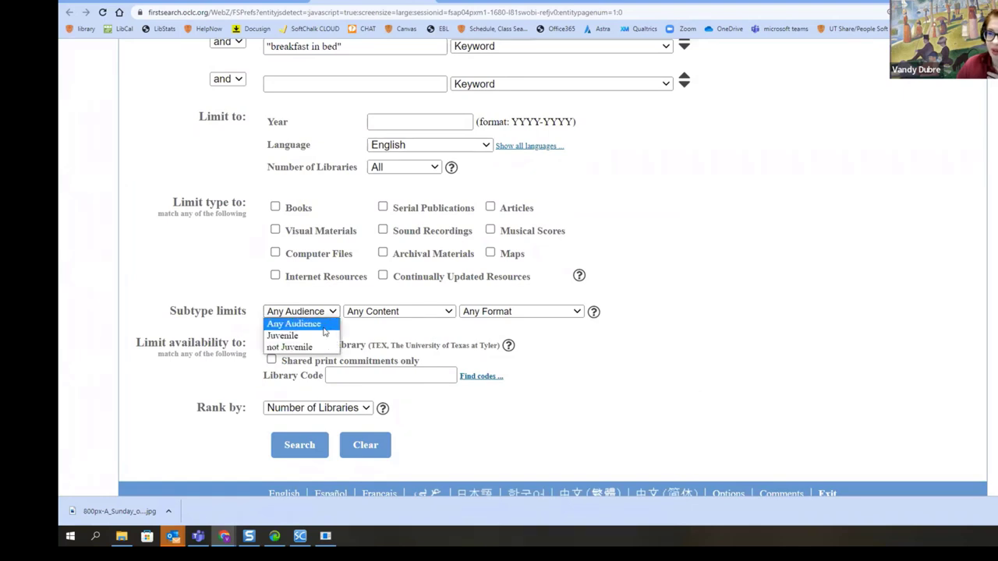
{"action": "left_click", "coordinate": [318, 349]}
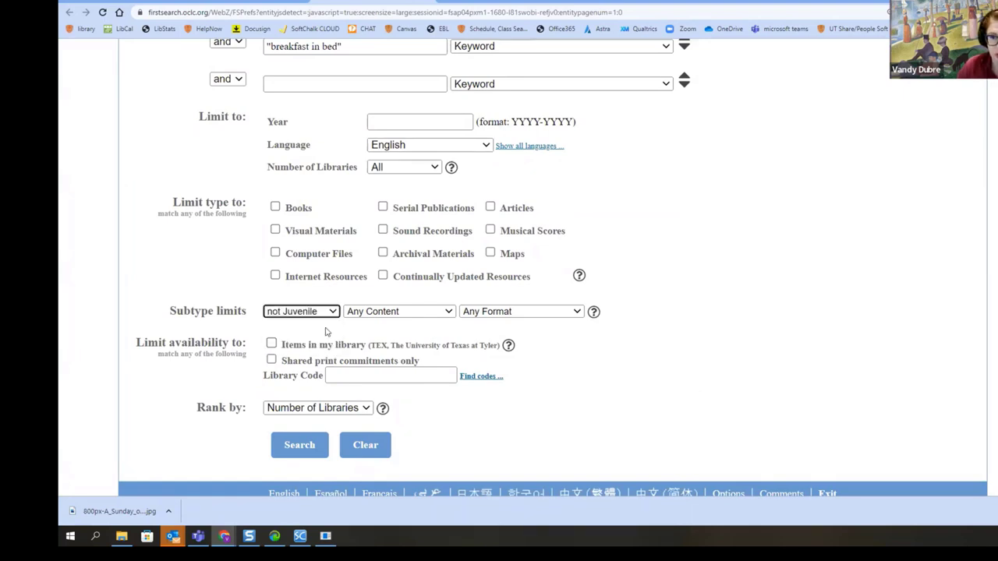
{"action": "left_click", "coordinate": [381, 312]}
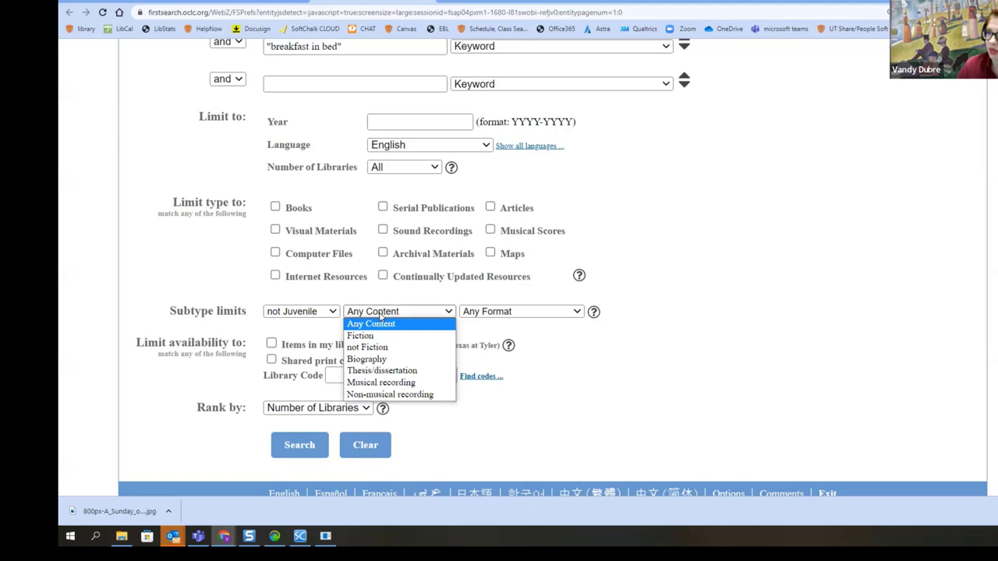
{"action": "left_click", "coordinate": [379, 347]}
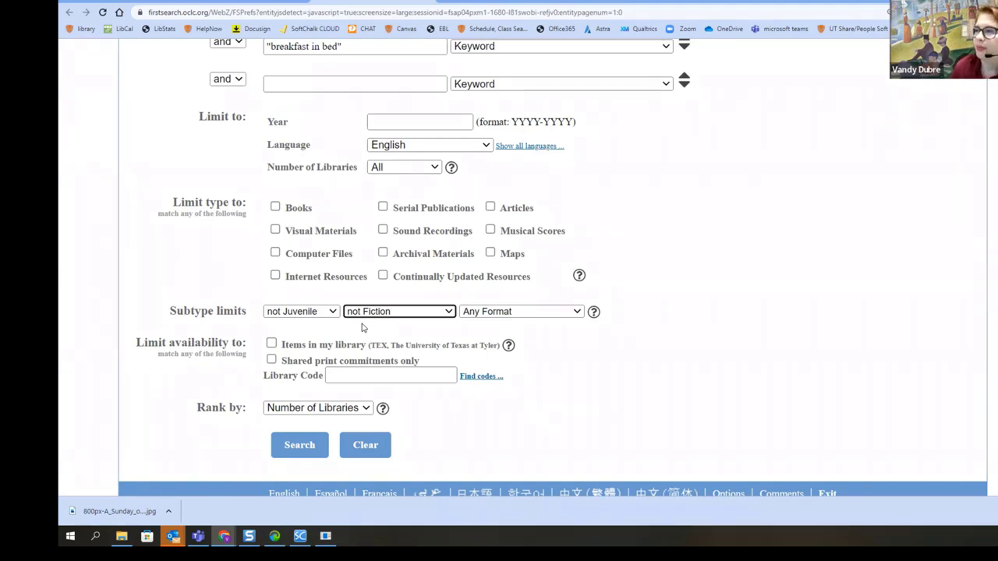
Run the WorldCat search and open the detailed record of the 1995 Barnes & Noble book "Mary Cassatt"
{"action": "scroll", "coordinate": [401, 145], "scroll_direction": "up", "scroll_amount": 3}
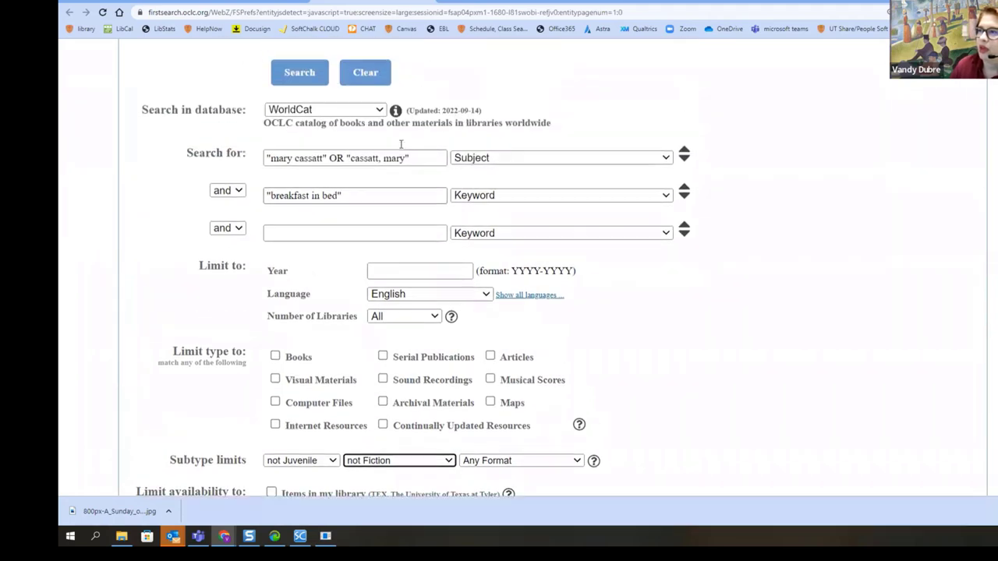
{"action": "left_click", "coordinate": [295, 79]}
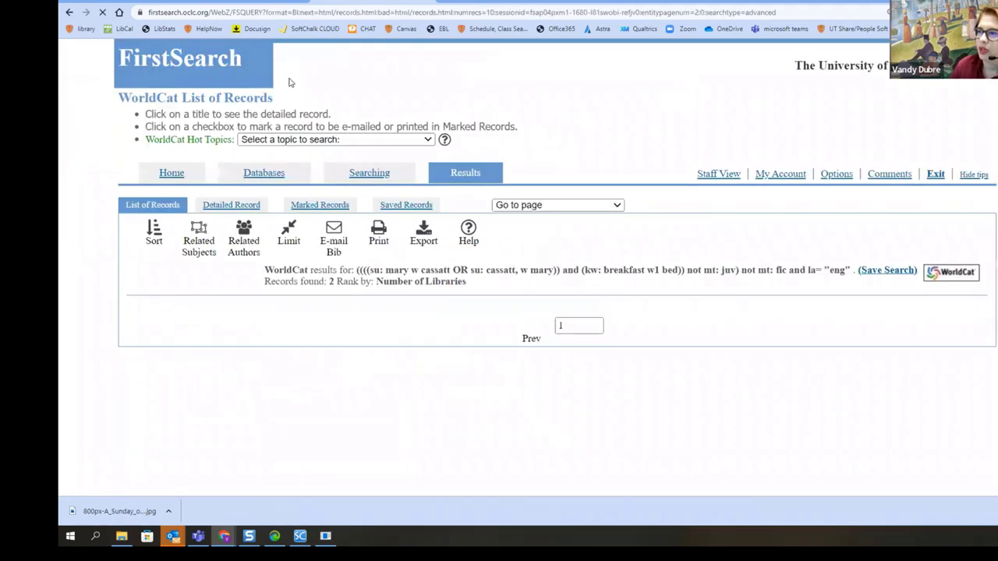
{"action": "scroll", "coordinate": [378, 328], "scroll_direction": "down", "scroll_amount": 2}
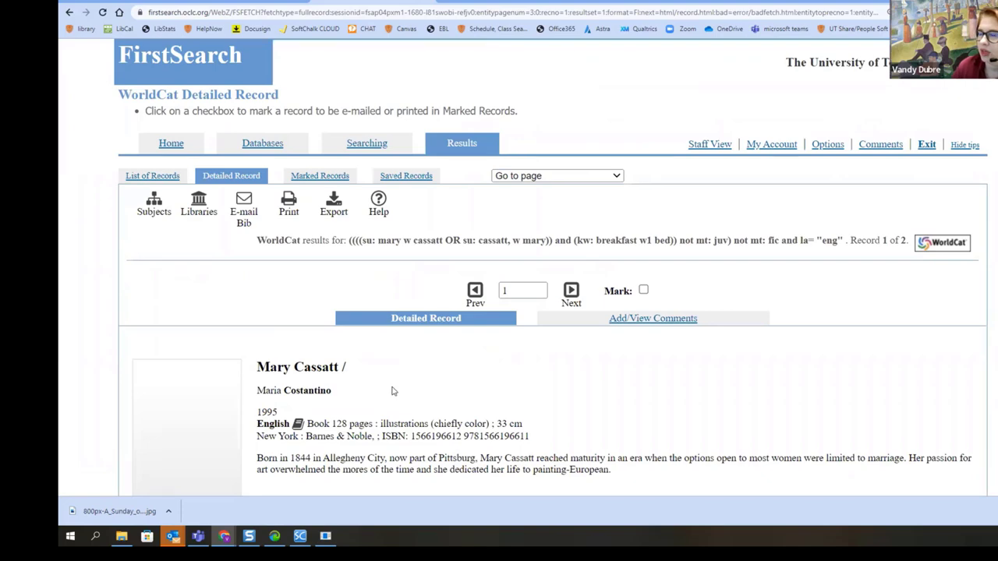
Examine the record's contents list for "Breakfast in bed", along with its subject headings and publication details
{"action": "scroll", "coordinate": [390, 410], "scroll_direction": "down", "scroll_amount": 4}
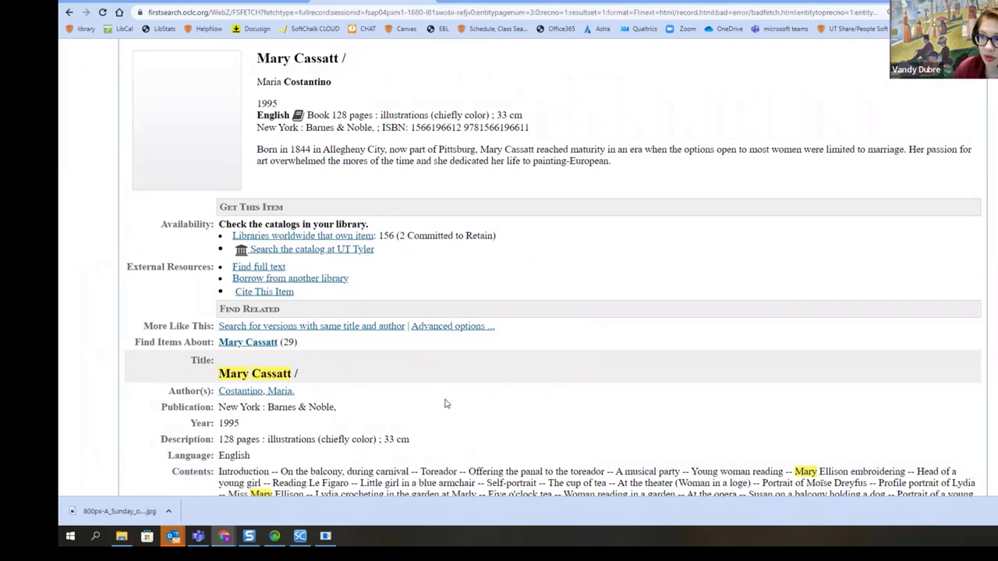
{"action": "scroll", "coordinate": [446, 404], "scroll_direction": "down", "scroll_amount": 1}
{"action": "scroll", "coordinate": [446, 404], "scroll_direction": "down", "scroll_amount": 2}
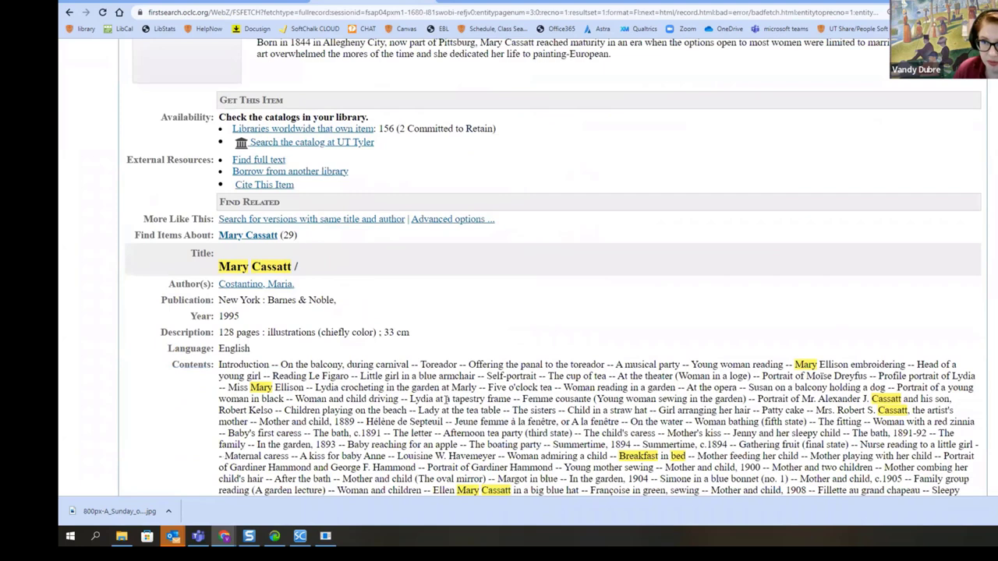
{"action": "scroll", "coordinate": [257, 282], "scroll_direction": "down", "scroll_amount": 1}
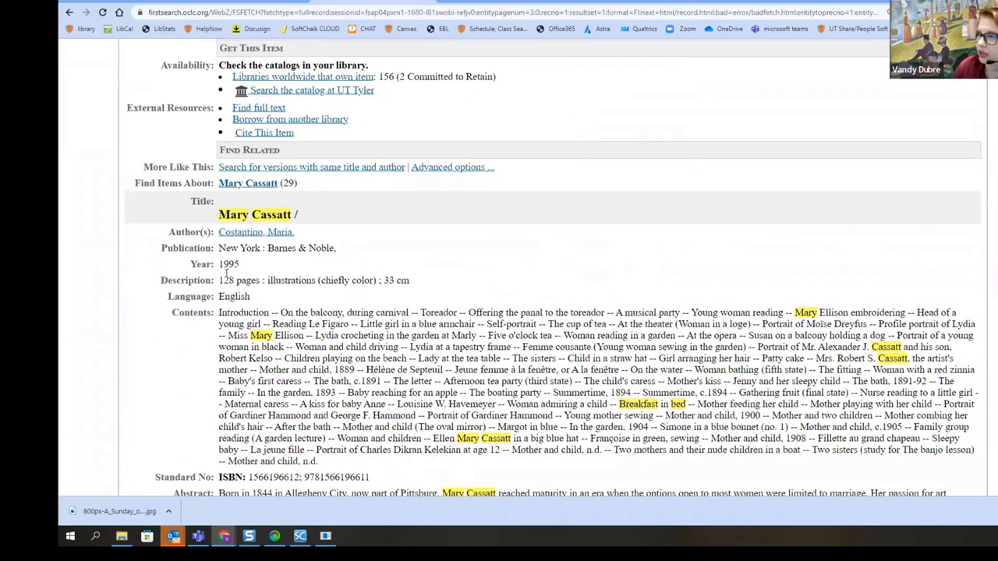
{"action": "scroll", "coordinate": [226, 275], "scroll_direction": "down", "scroll_amount": 1}
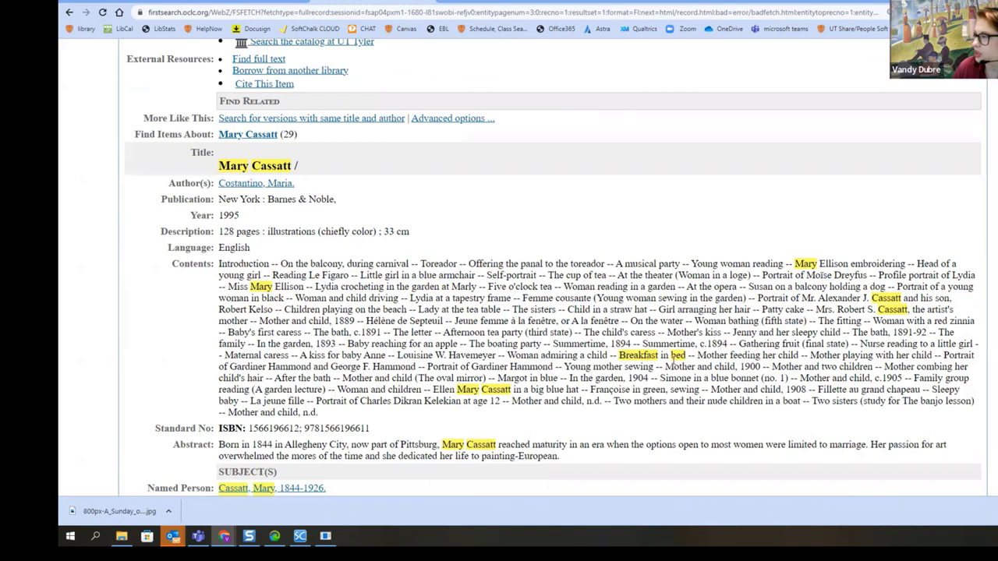
{"action": "left_click_drag", "start_coordinate": [618, 355], "coordinate": [690, 356]}
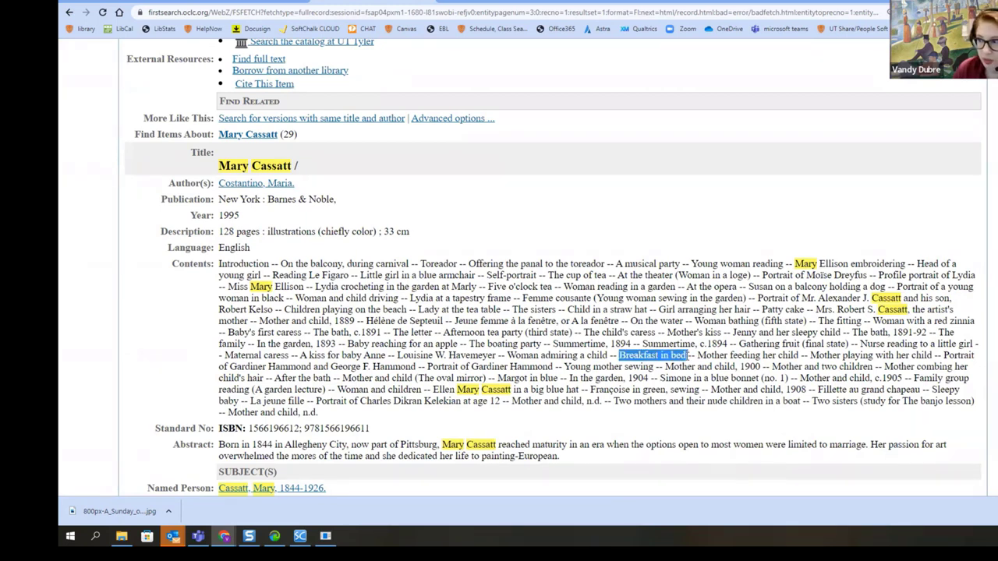
{"action": "scroll", "coordinate": [556, 441], "scroll_direction": "down", "scroll_amount": 2}
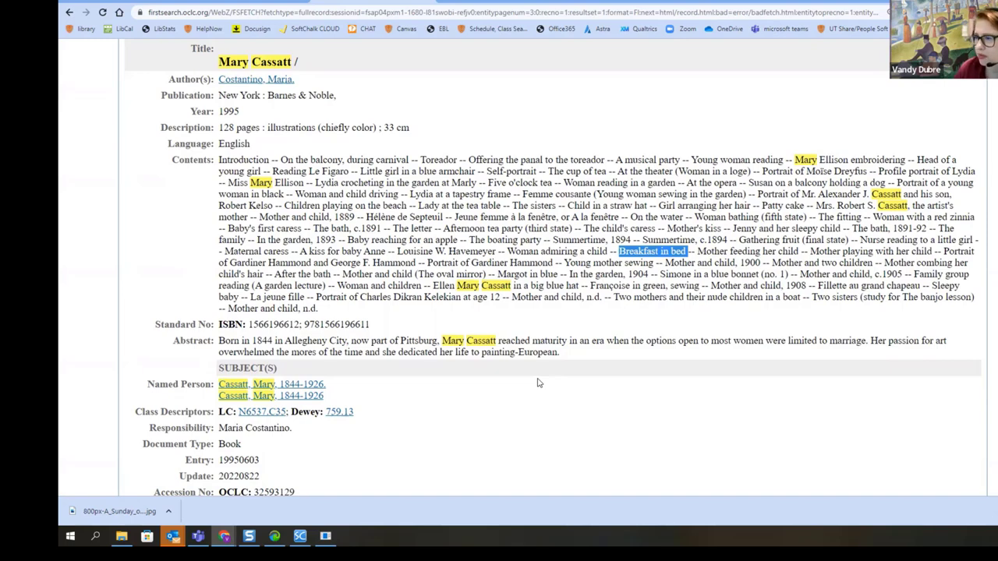
{"action": "scroll", "coordinate": [290, 386], "scroll_direction": "down", "scroll_amount": 2}
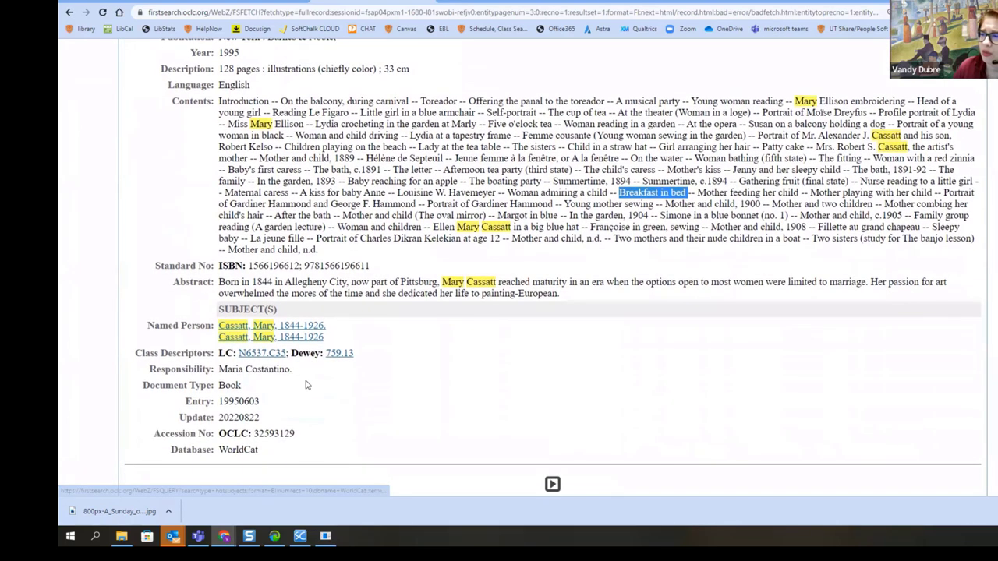
{"action": "scroll", "coordinate": [291, 369], "scroll_direction": "down", "scroll_amount": 1}
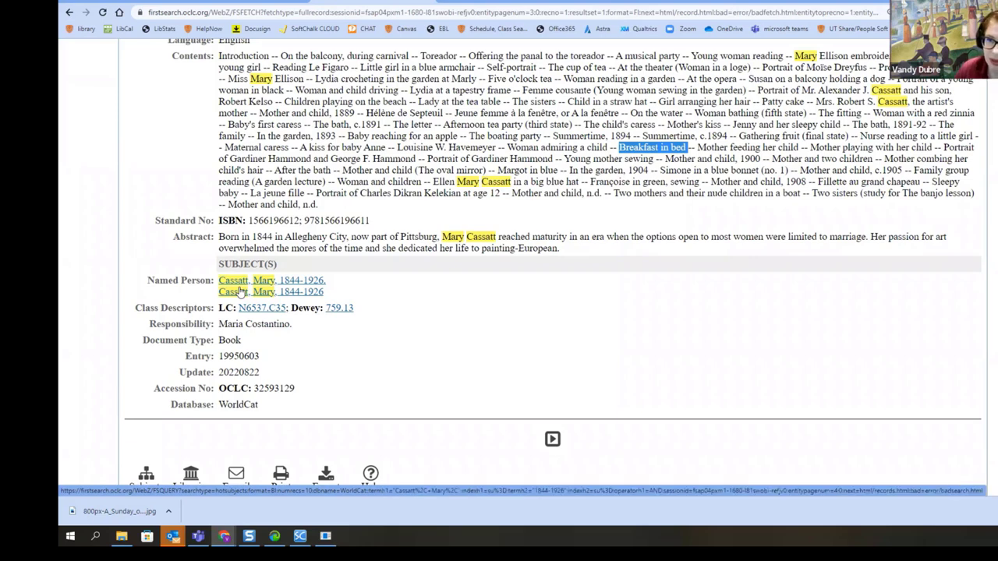
Copy the book's title and author from the heading of the WorldCat record
{"action": "scroll", "coordinate": [379, 317], "scroll_direction": "up", "scroll_amount": 2}
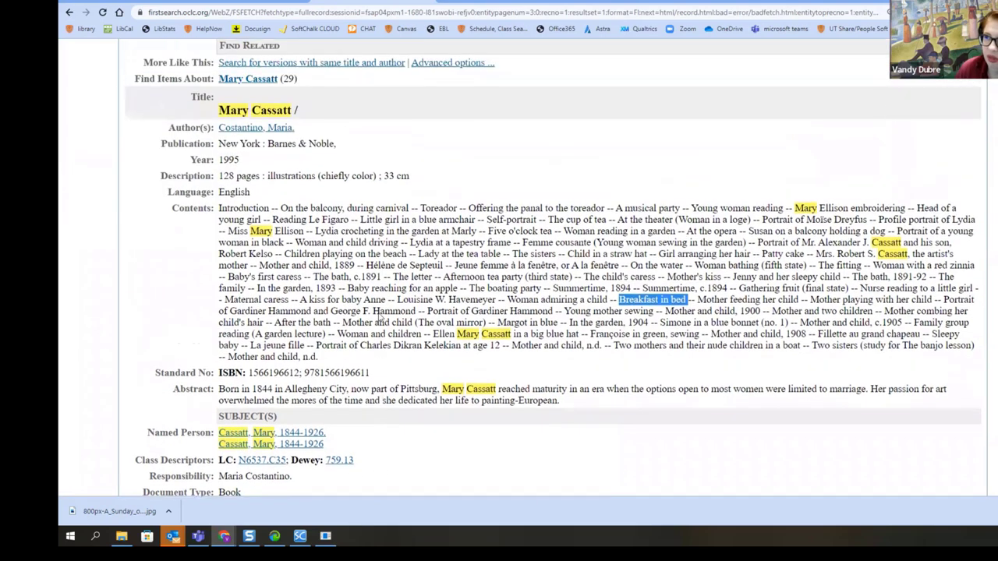
{"action": "scroll", "coordinate": [379, 317], "scroll_direction": "up", "scroll_amount": 4}
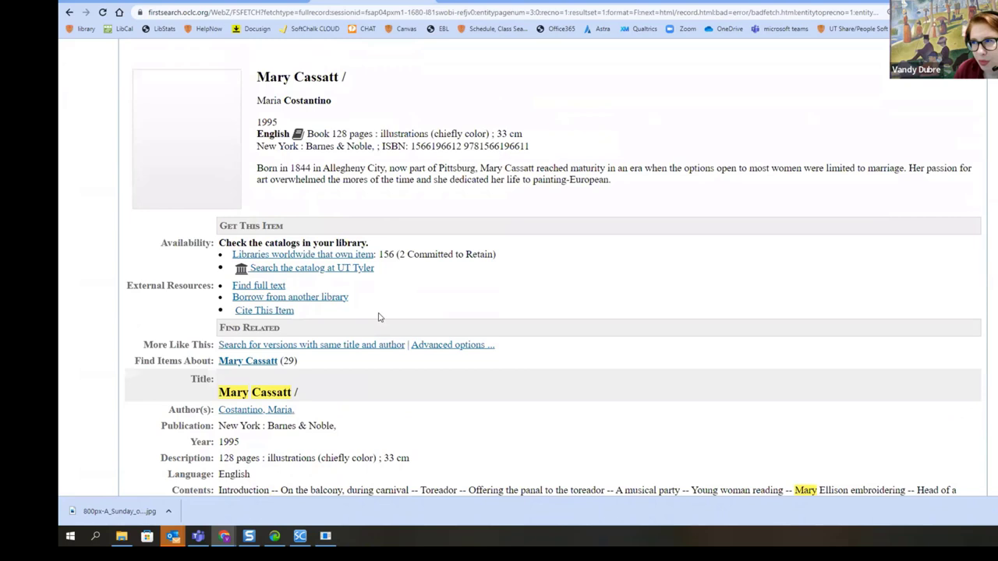
{"action": "scroll", "coordinate": [379, 317], "scroll_direction": "up", "scroll_amount": 1}
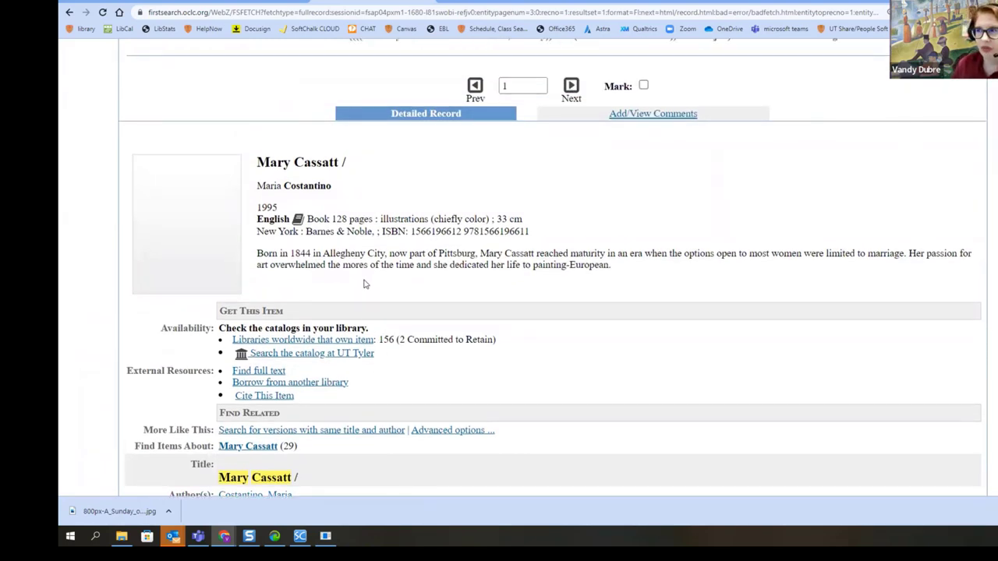
{"action": "scroll", "coordinate": [359, 272], "scroll_direction": "up", "scroll_amount": 1}
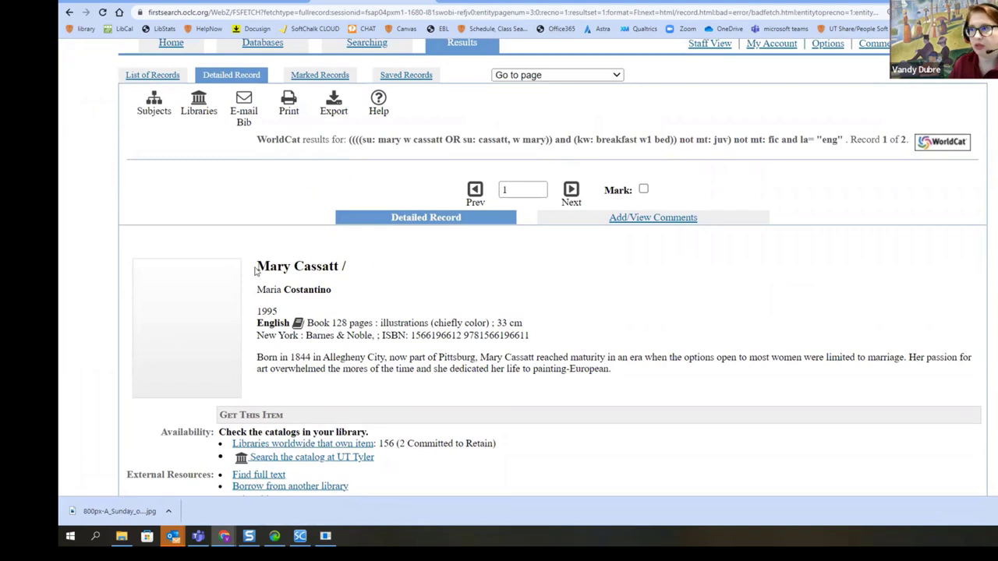
{"action": "left_click_drag", "start_coordinate": [254, 267], "coordinate": [335, 293]}
{"action": "key", "text": "ctrl+c"}
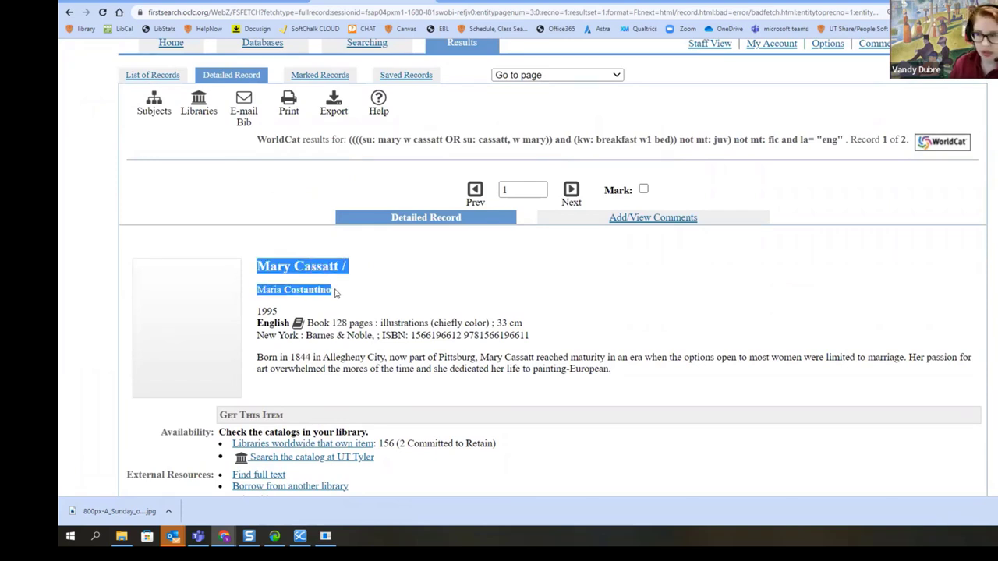
Switch to Google Books and search for the copied title and author
{"action": "left_click", "coordinate": [464, 1]}
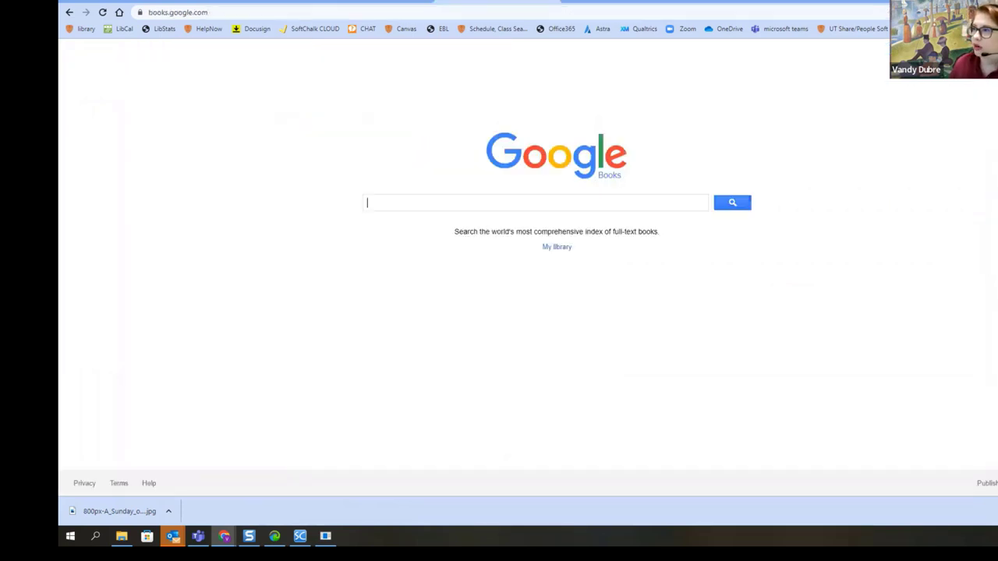
{"action": "left_click", "coordinate": [384, 203]}
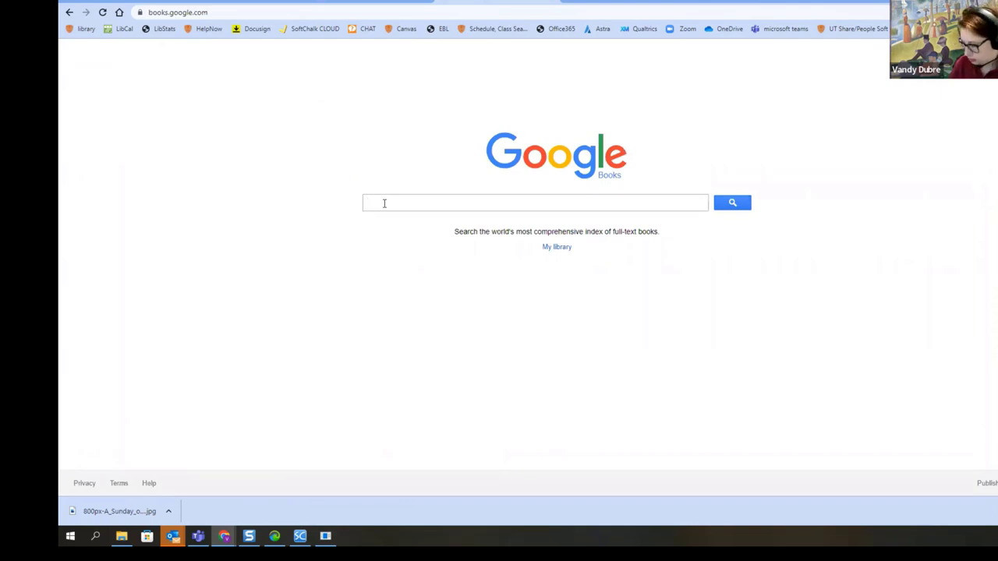
{"action": "key", "text": "ctrl+v"}
{"action": "key", "text": "Return"}
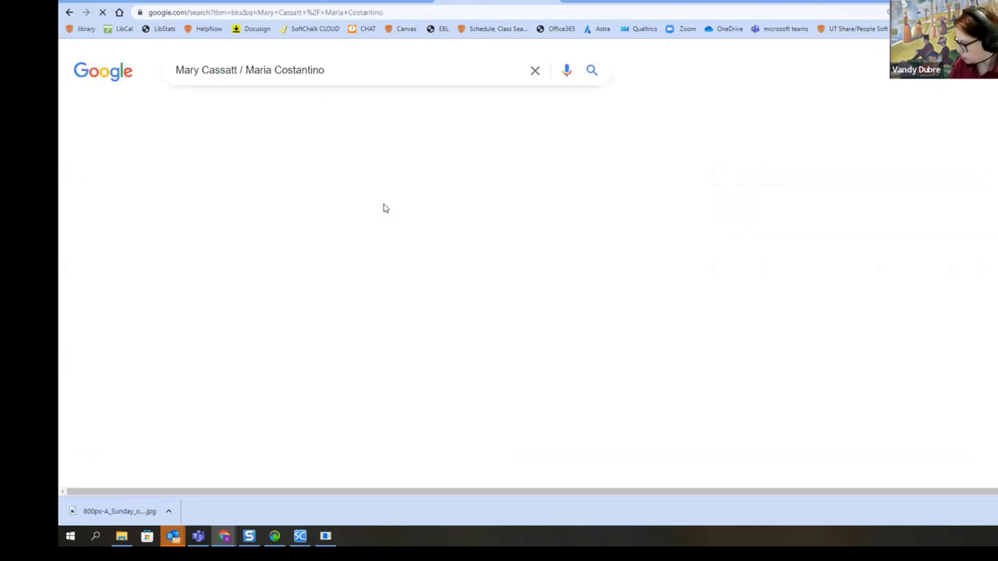
Look through the Google Books results and open "Mary Cassatt: Portrait of an American Impressionist"
{"action": "scroll", "coordinate": [522, 379], "scroll_direction": "down", "scroll_amount": 5}
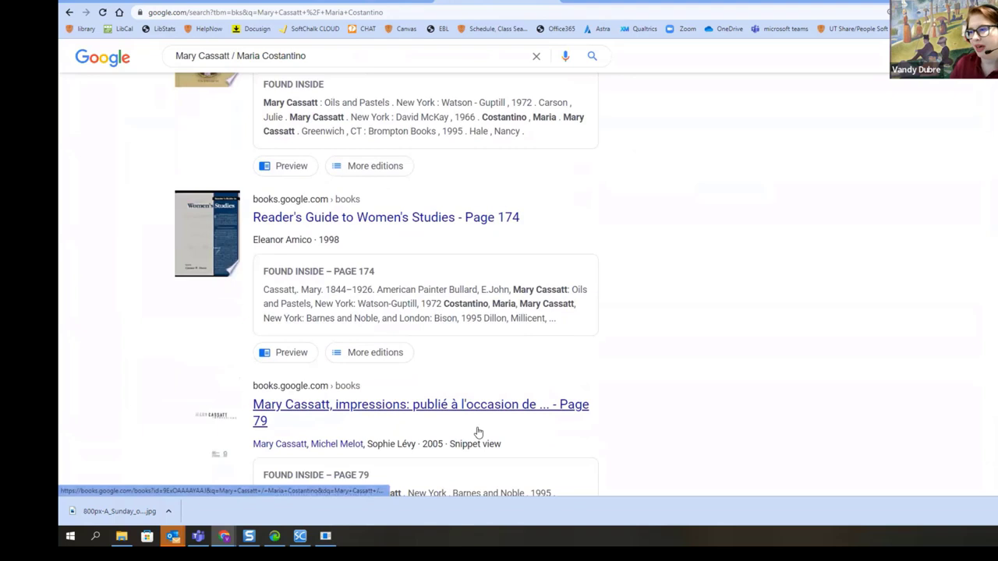
{"action": "scroll", "coordinate": [505, 426], "scroll_direction": "down", "scroll_amount": 2}
{"action": "scroll", "coordinate": [507, 419], "scroll_direction": "down", "scroll_amount": 2}
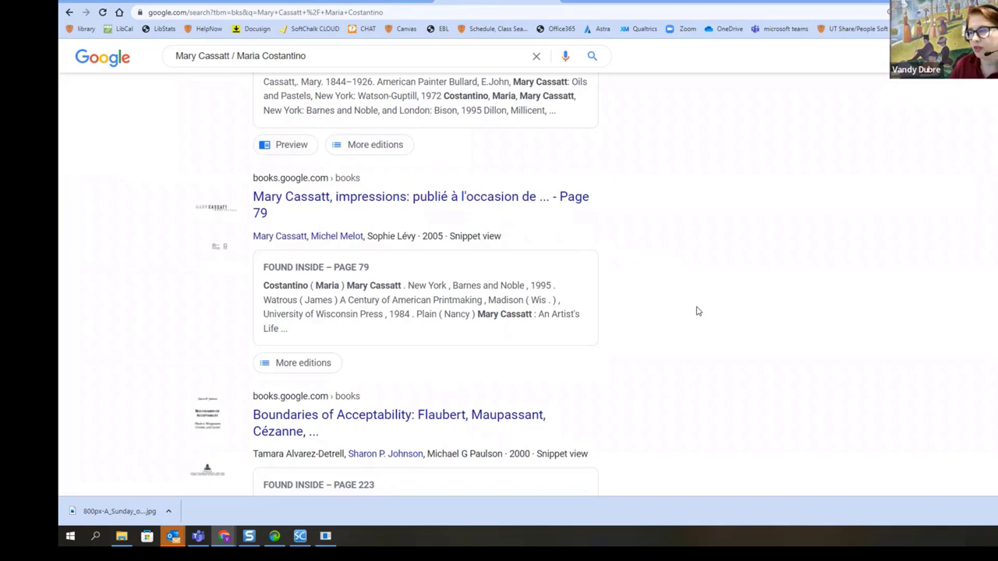
{"action": "scroll", "coordinate": [698, 310], "scroll_direction": "down", "scroll_amount": 4}
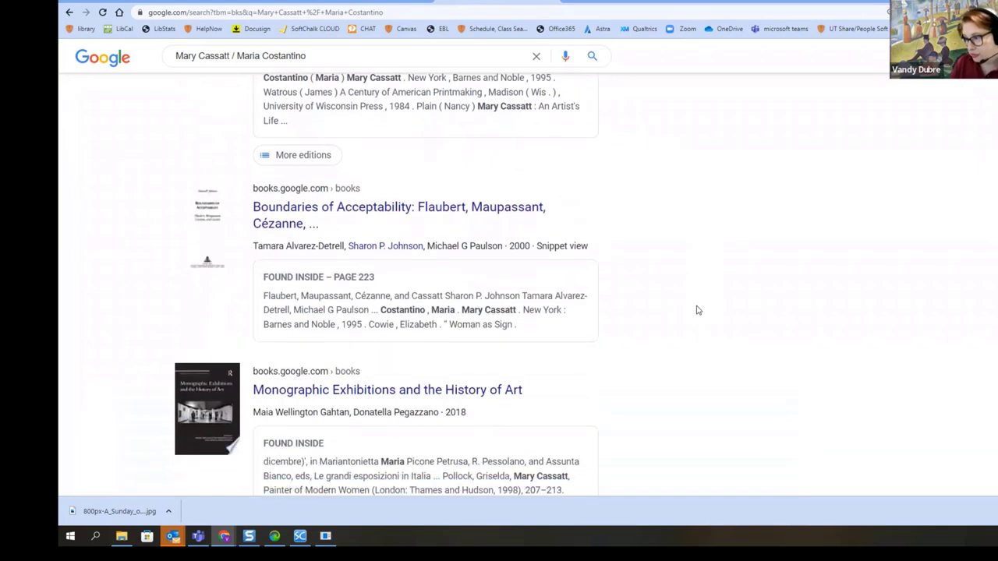
{"action": "scroll", "coordinate": [698, 311], "scroll_direction": "up", "scroll_amount": 5}
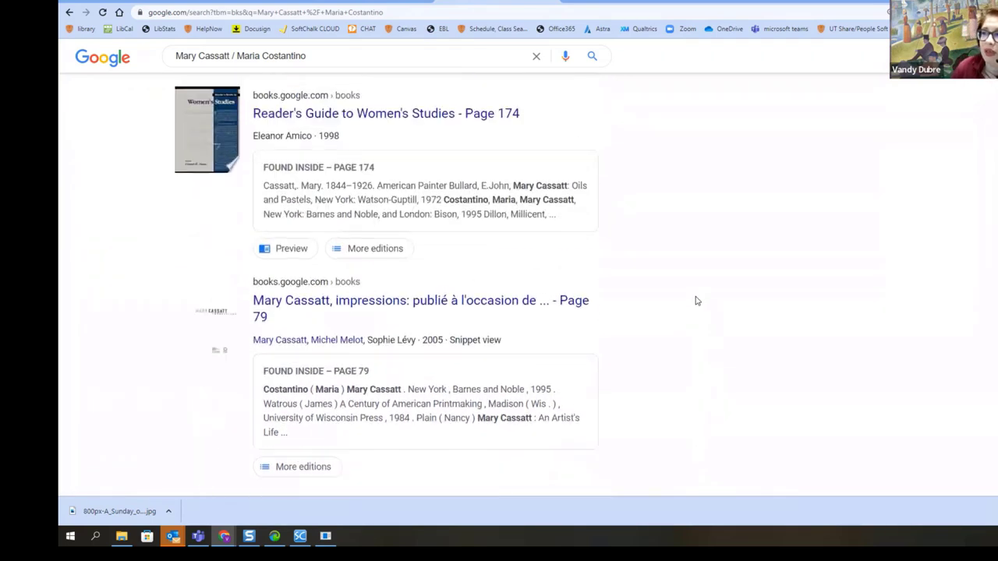
{"action": "scroll", "coordinate": [697, 301], "scroll_direction": "up", "scroll_amount": 3}
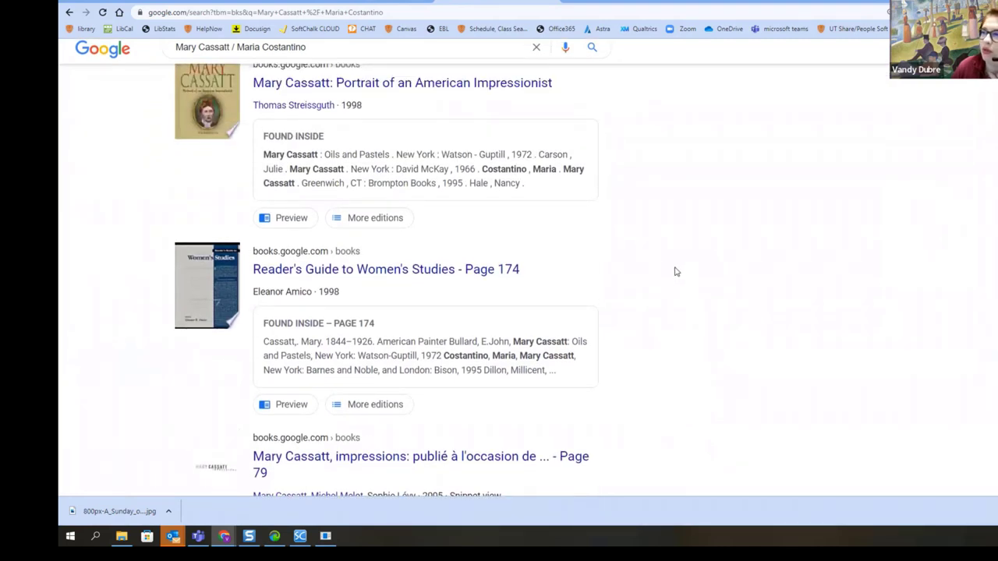
{"action": "scroll", "coordinate": [675, 263], "scroll_direction": "up", "scroll_amount": 2}
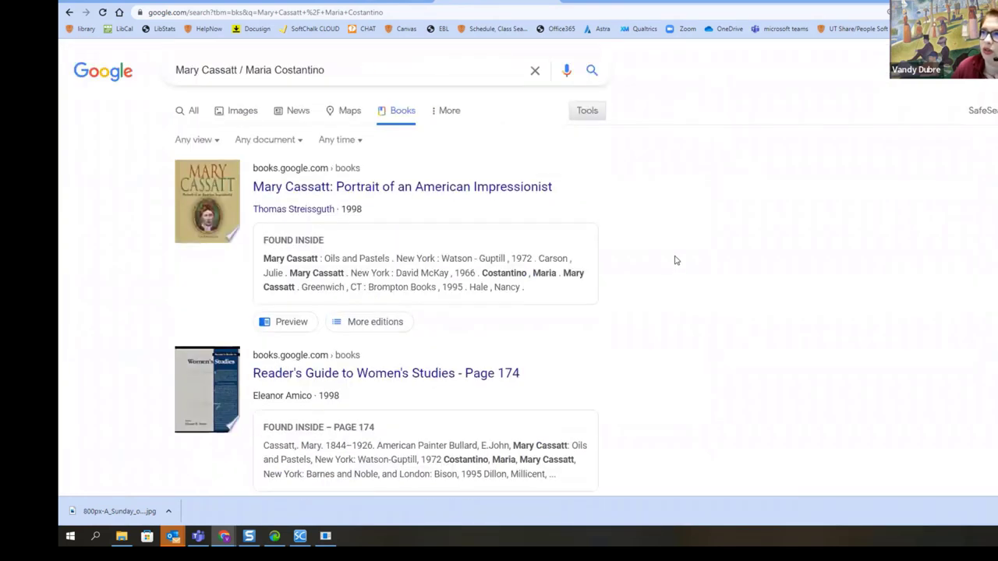
{"action": "left_click", "coordinate": [371, 190]}
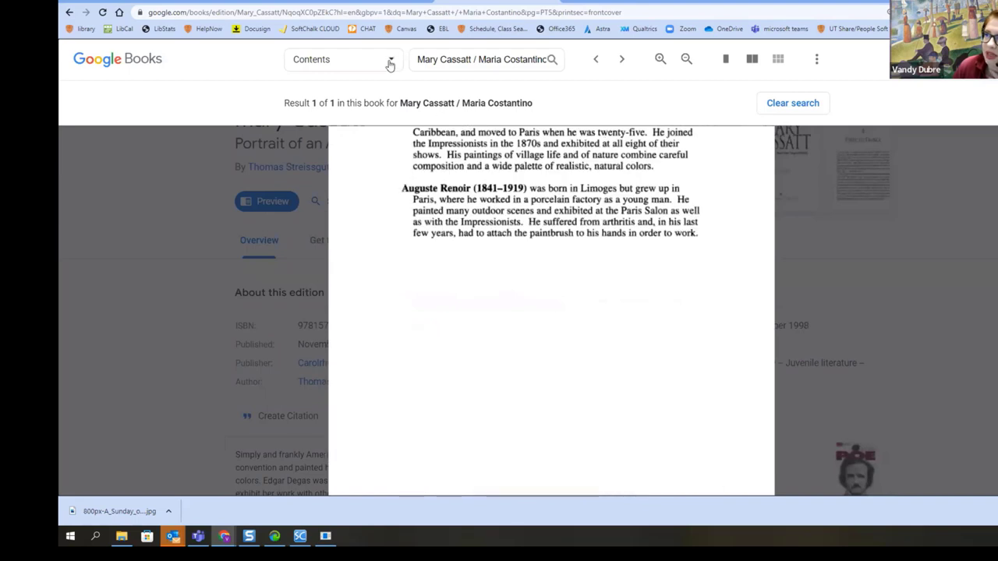
Clear the search term inside the book preview and view the book's table of contents
{"action": "left_click_drag", "start_coordinate": [423, 60], "coordinate": [560, 72]}
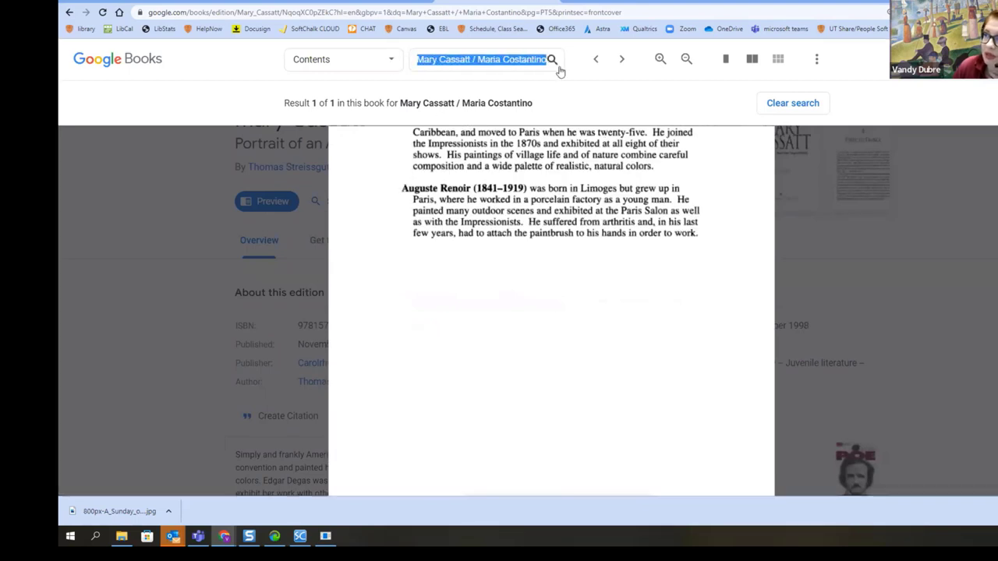
{"action": "key", "text": "BackSpace"}
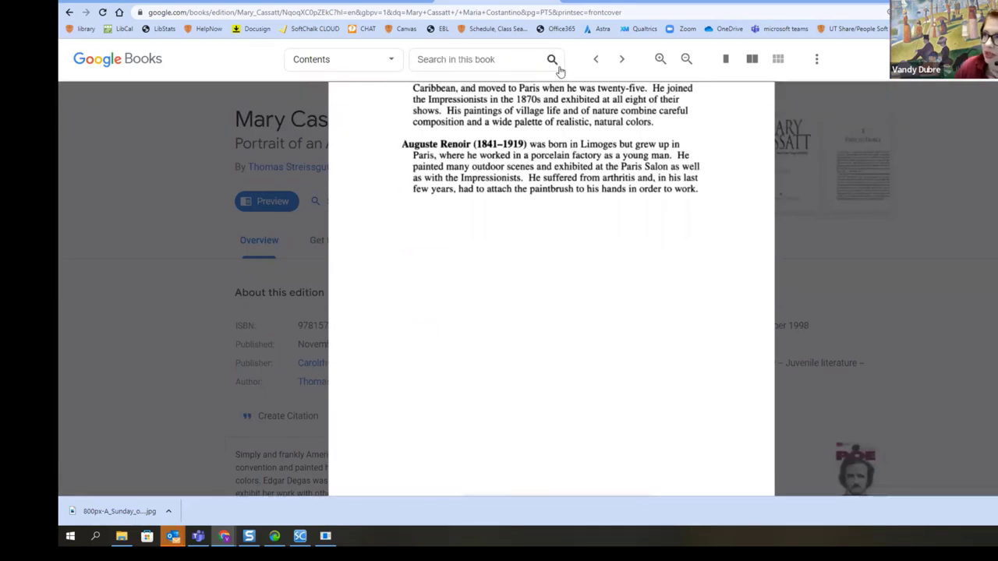
{"action": "scroll", "coordinate": [664, 245], "scroll_direction": "down", "scroll_amount": 3}
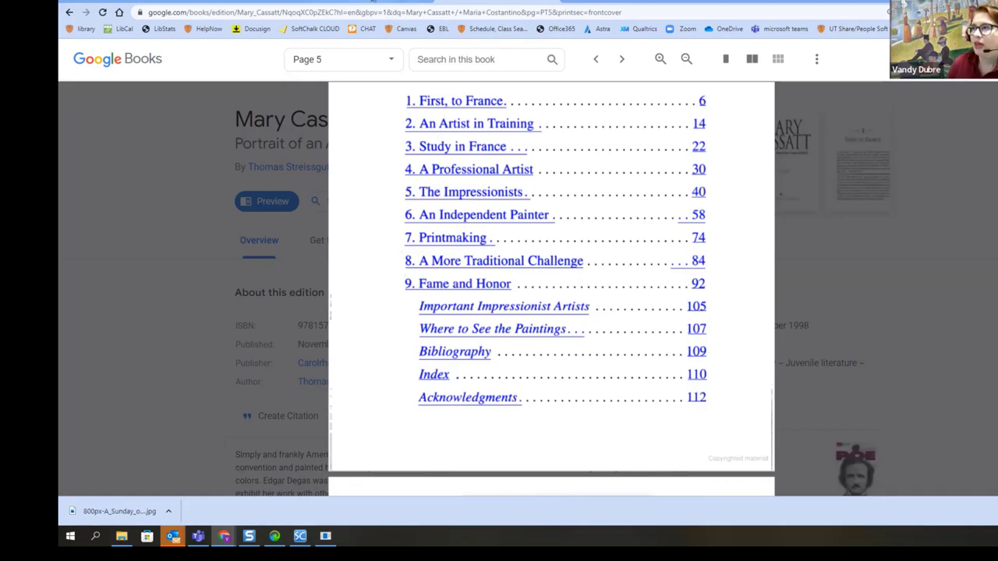
Return to the WorldCat advanced search, remove the "breakfast in bed" keyword, and rerun the search with only the Mary Cassatt subject terms
{"action": "left_click", "coordinate": [358, 1]}
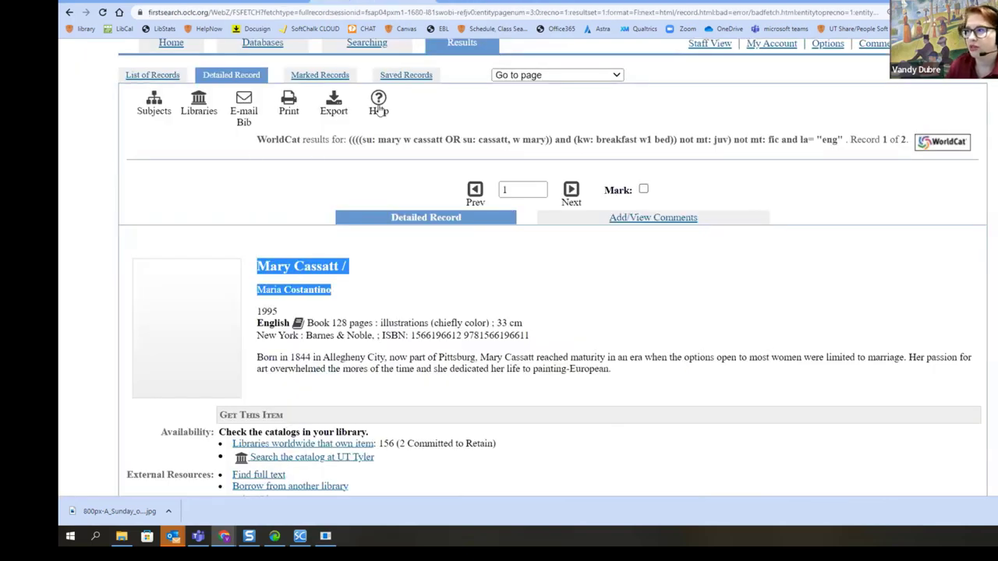
{"action": "scroll", "coordinate": [347, 84], "scroll_direction": "up", "scroll_amount": 1}
{"action": "left_click", "coordinate": [70, 14]}
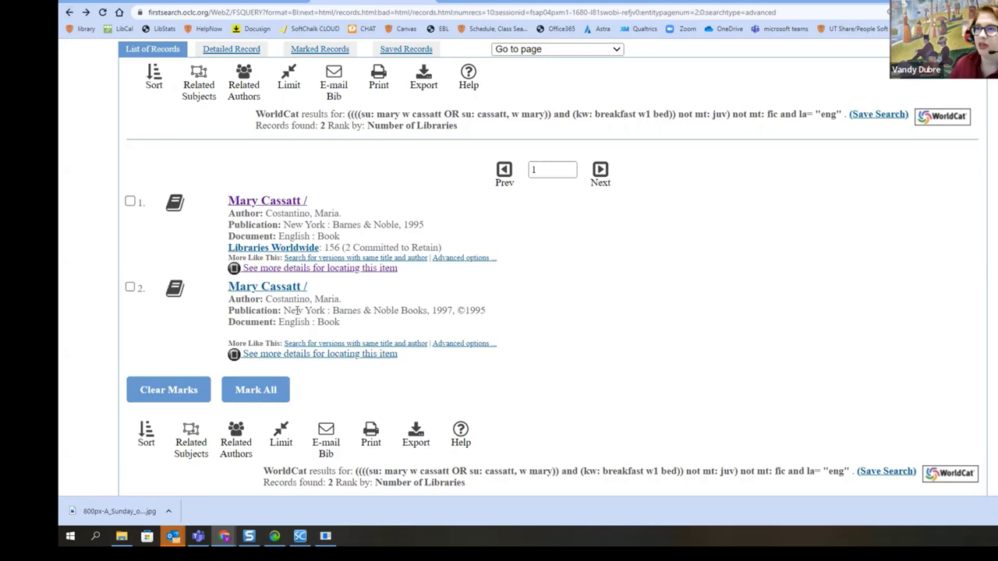
{"action": "scroll", "coordinate": [322, 316], "scroll_direction": "up", "scroll_amount": 3}
{"action": "left_click", "coordinate": [373, 174]}
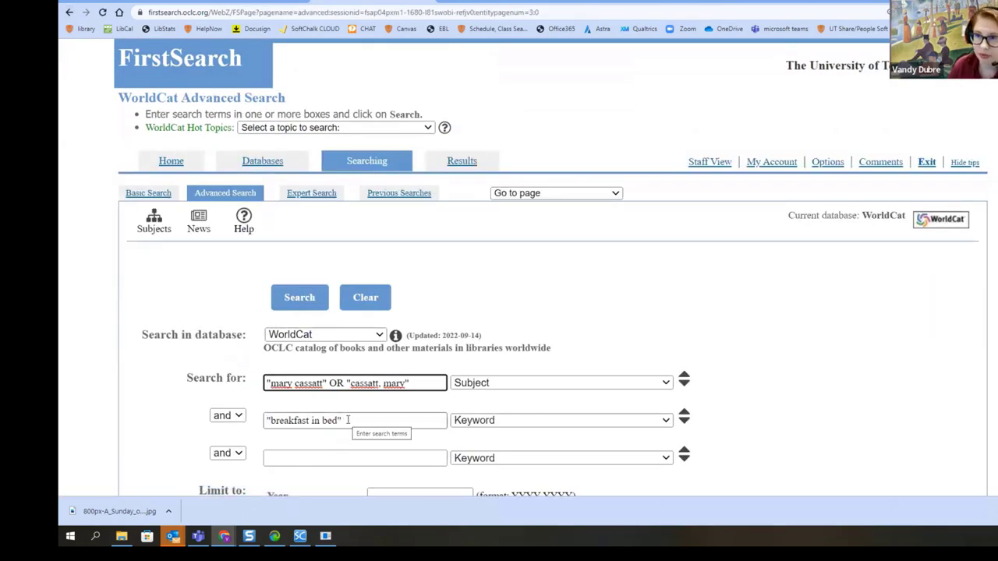
{"action": "left_click_drag", "start_coordinate": [347, 420], "coordinate": [254, 422]}
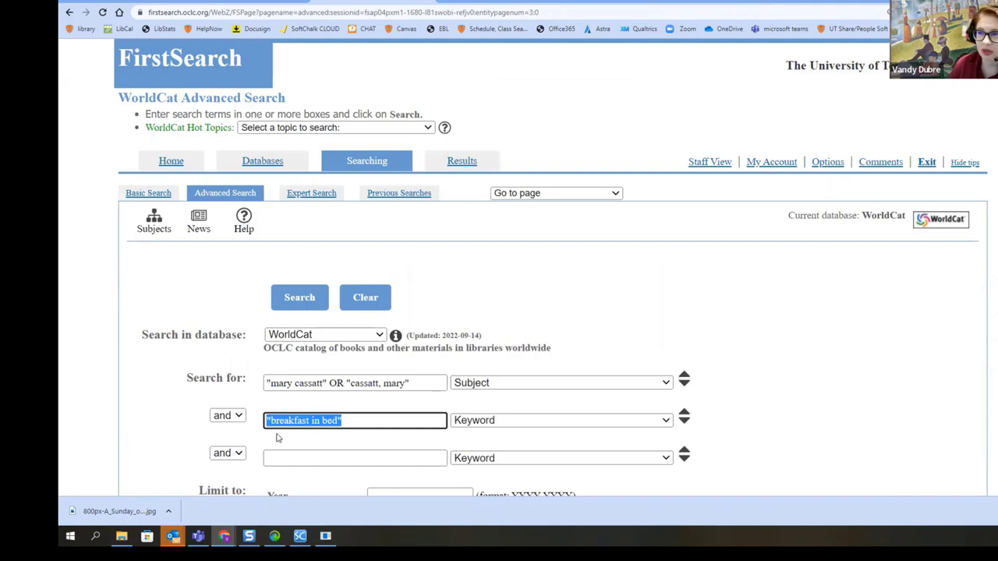
{"action": "key", "text": "BackSpace"}
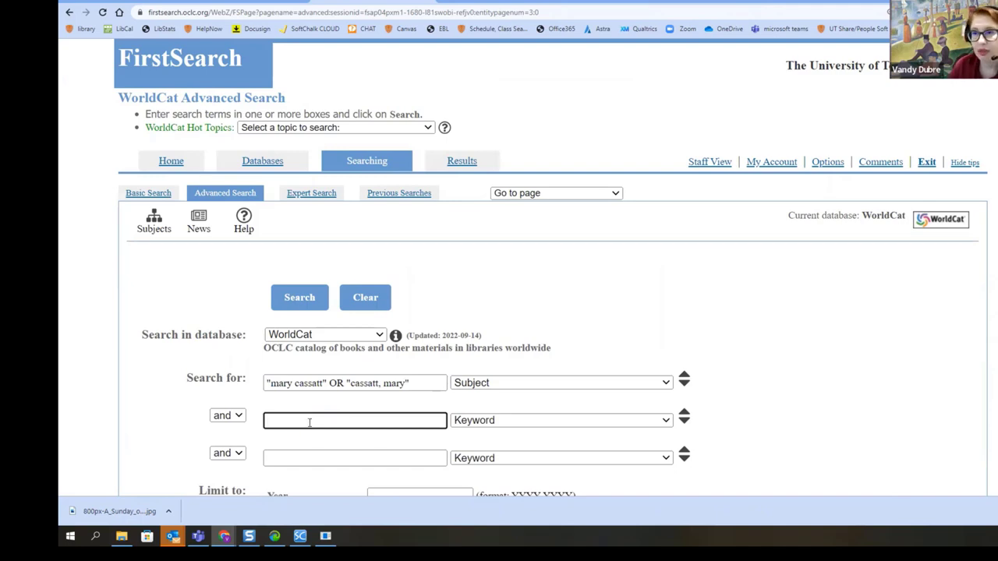
{"action": "left_click", "coordinate": [301, 301]}
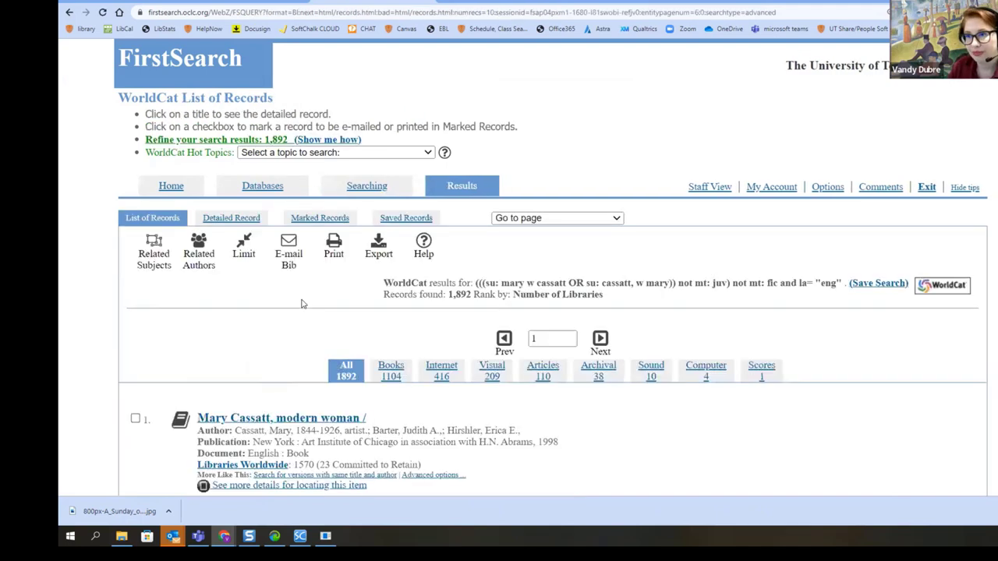
Open the record for "Mary Cassatt: oils and pastels" from the results and review its description and subject details
{"action": "scroll", "coordinate": [300, 331], "scroll_direction": "down", "scroll_amount": 2}
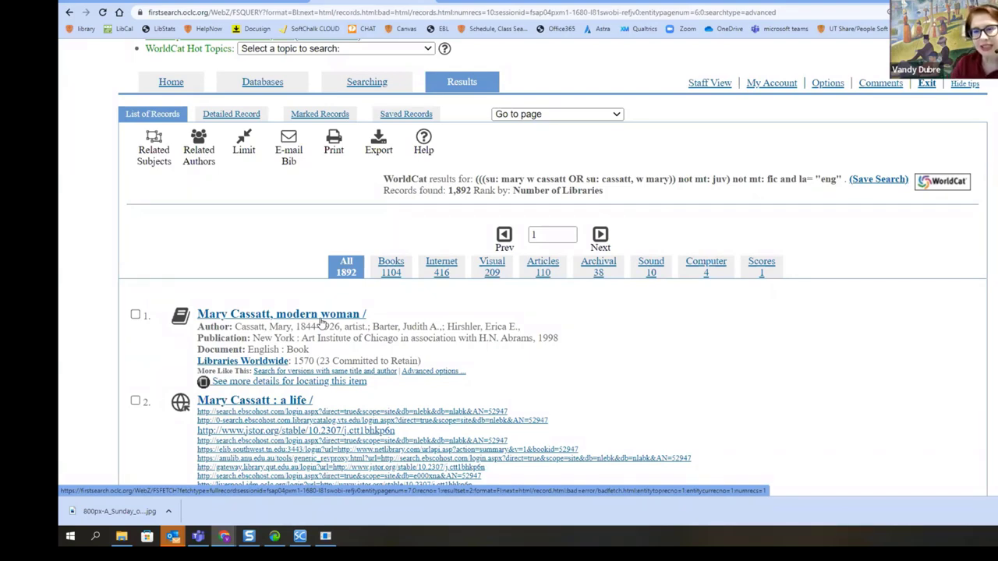
{"action": "scroll", "coordinate": [321, 323], "scroll_direction": "down", "scroll_amount": 3}
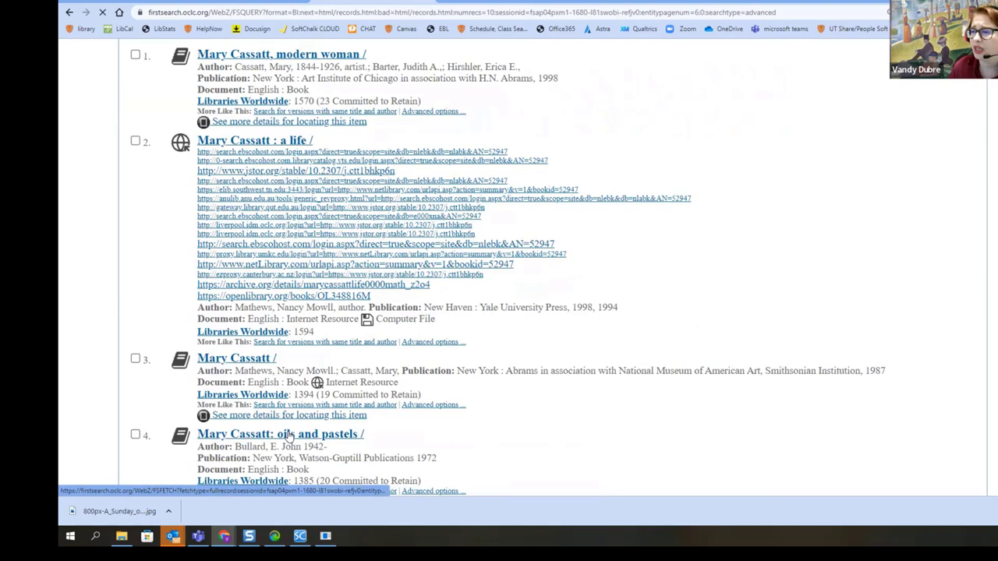
{"action": "left_click", "coordinate": [288, 434]}
{"action": "scroll", "coordinate": [470, 304], "scroll_direction": "down", "scroll_amount": 3}
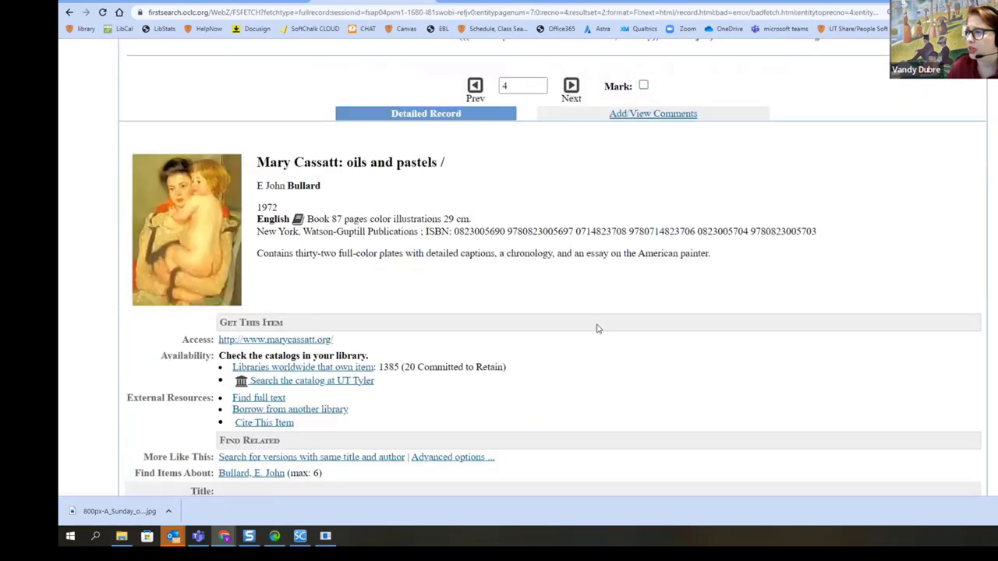
{"action": "scroll", "coordinate": [662, 279], "scroll_direction": "down", "scroll_amount": 4}
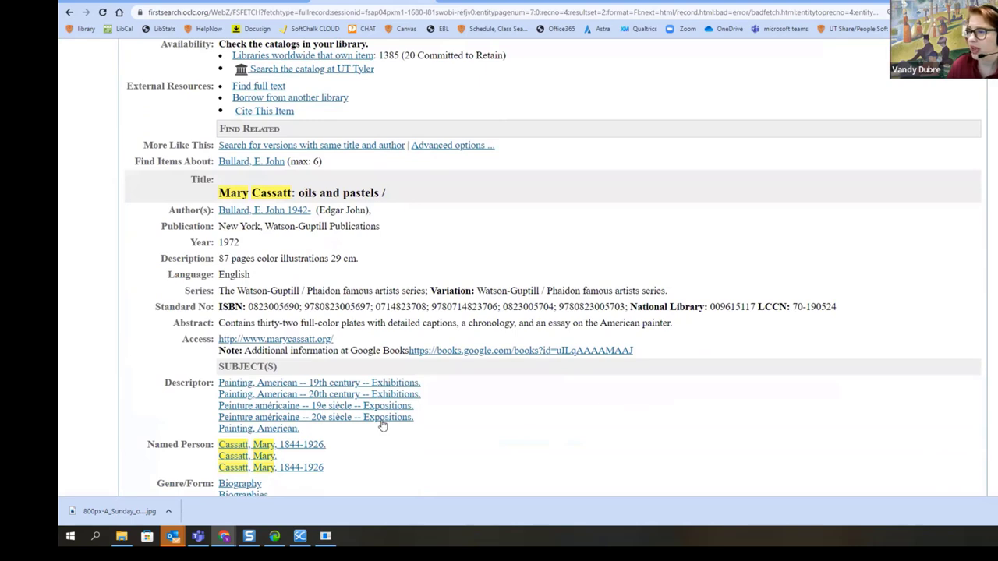
{"action": "scroll", "coordinate": [431, 455], "scroll_direction": "up", "scroll_amount": 6}
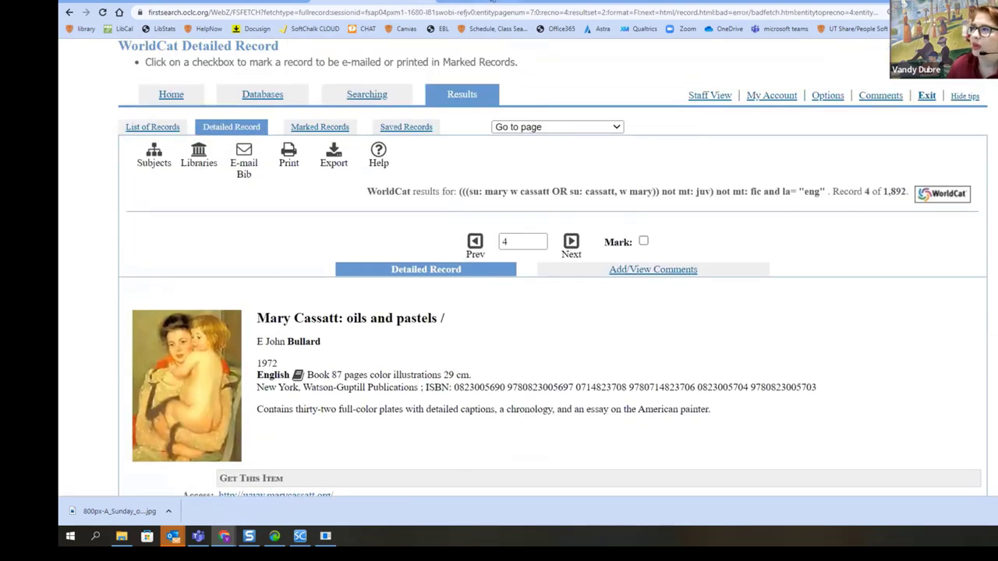
Switch back to the Google Books results and search for "mary cassatt" "Breakfast in bed" as two exact phrases
{"action": "left_click", "coordinate": [494, 3]}
{"action": "left_click", "coordinate": [70, 14]}
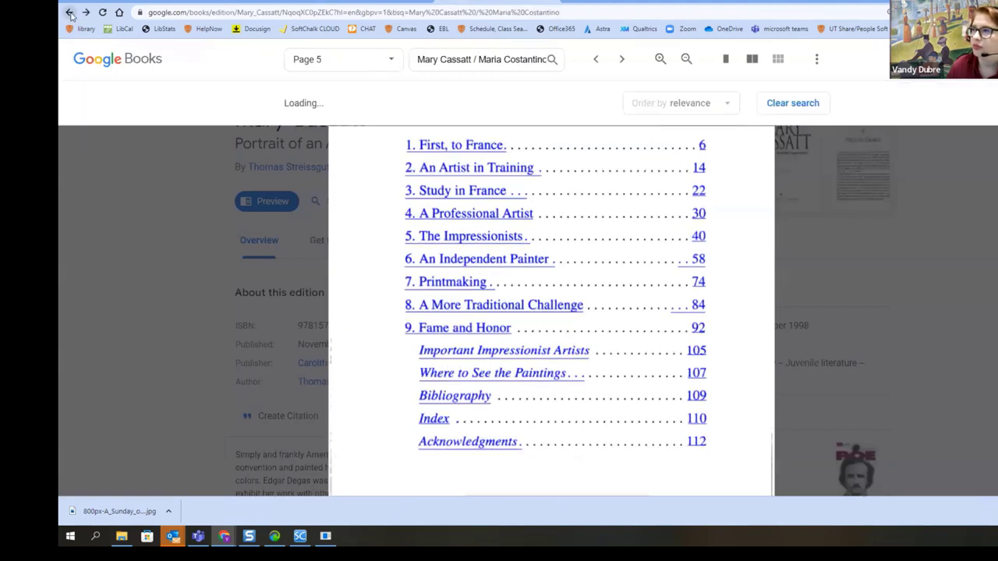
{"action": "left_click", "coordinate": [70, 13]}
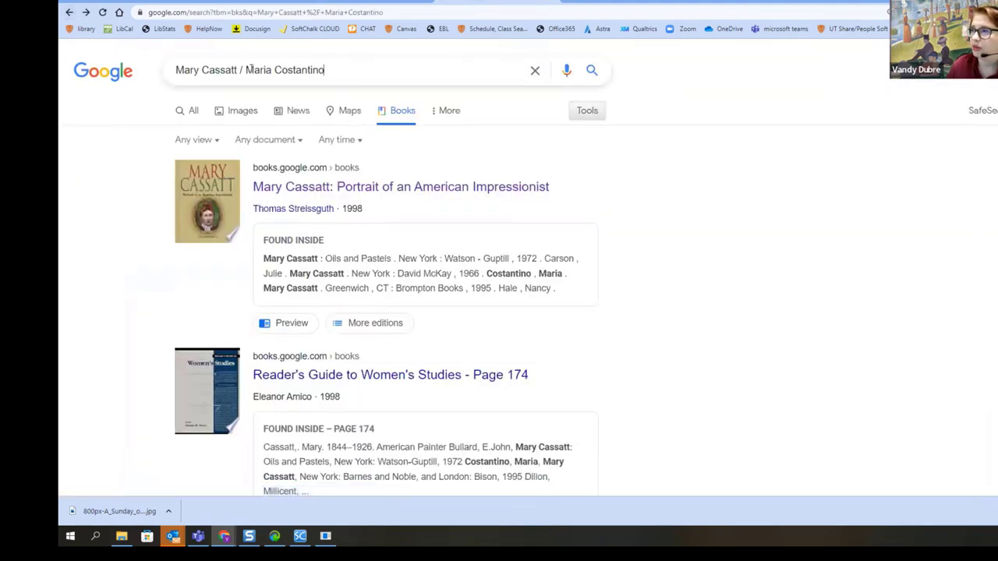
{"action": "left_click_drag", "start_coordinate": [325, 70], "coordinate": [176, 70]}
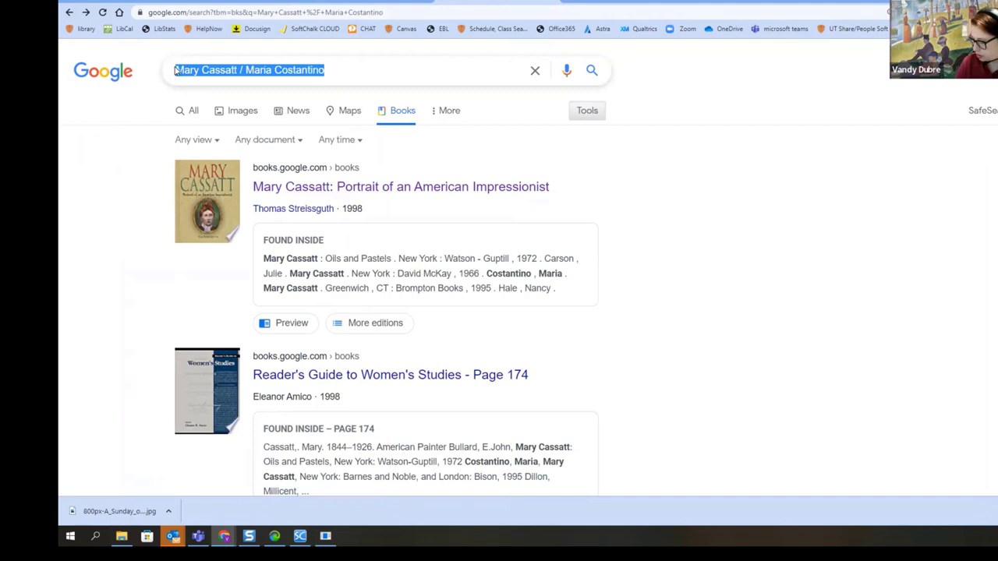
{"action": "type", "text": "m"}
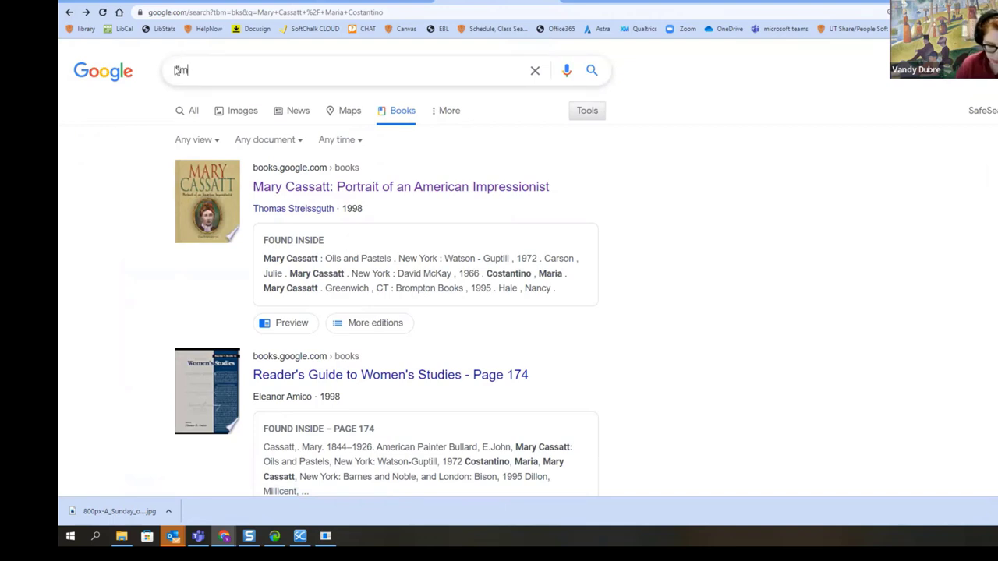
{"action": "type", "text": "ary cassatt"}
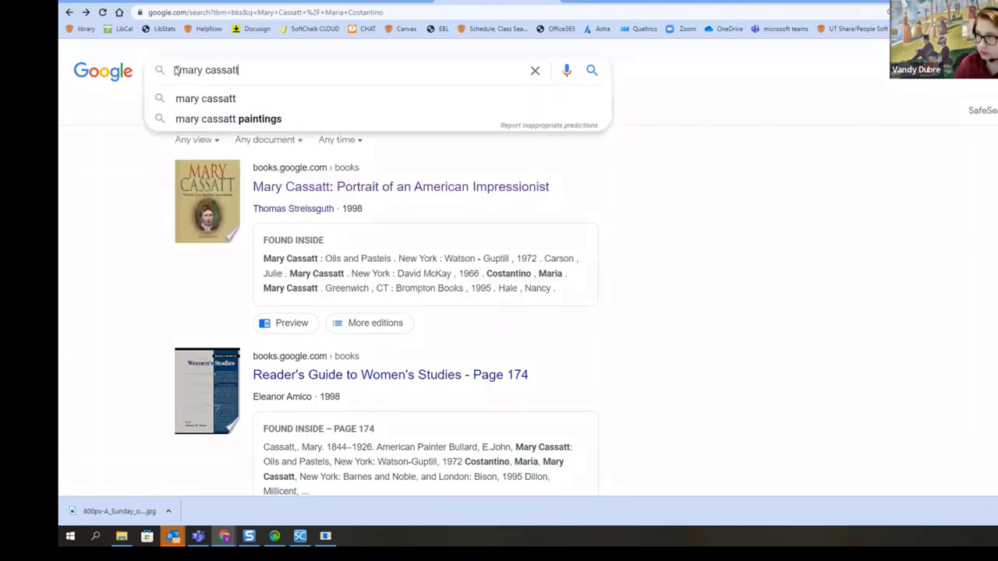
{"action": "type", "text": "\" \""}
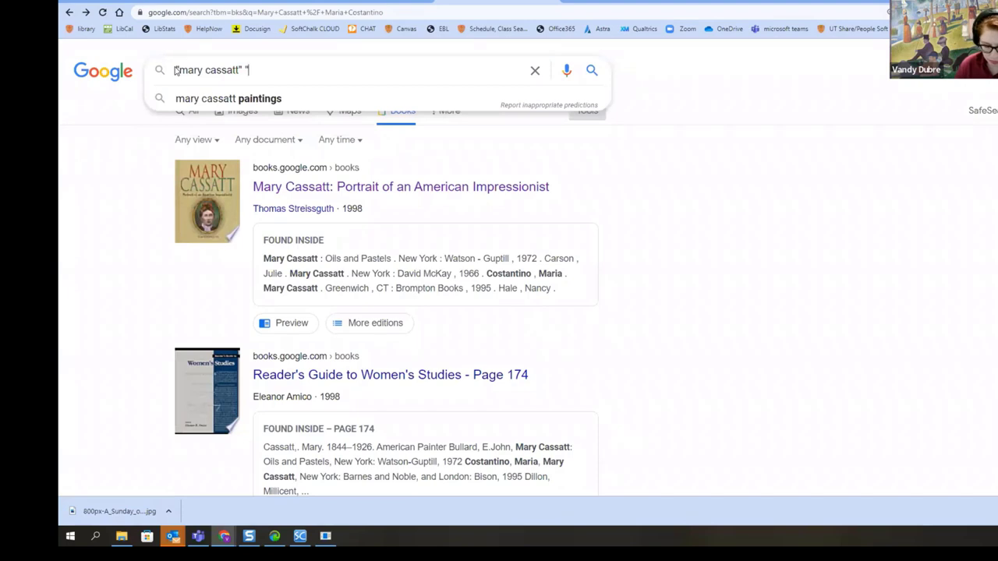
{"action": "type", "text": "Breakfast in bed\""}
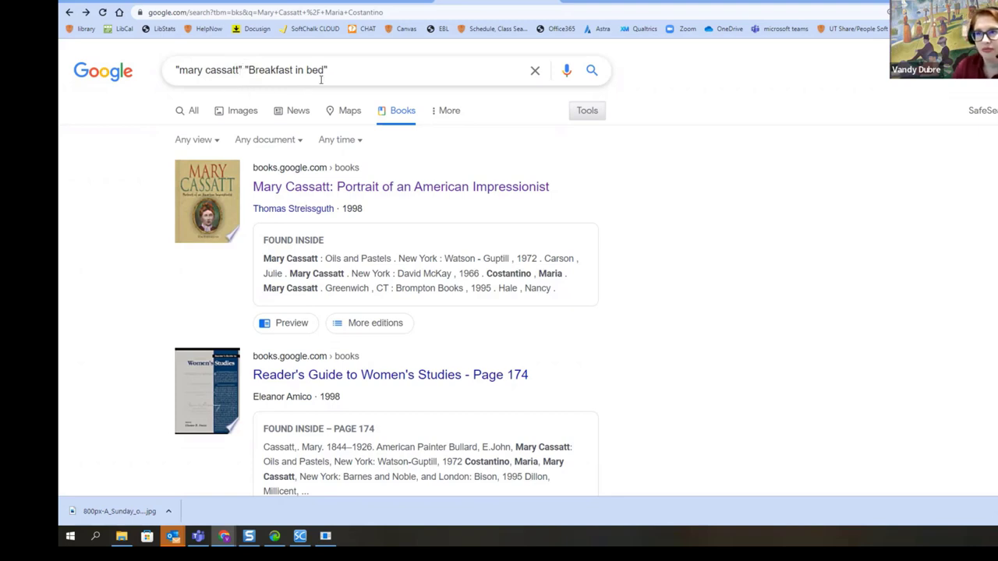
{"action": "left_click", "coordinate": [592, 72]}
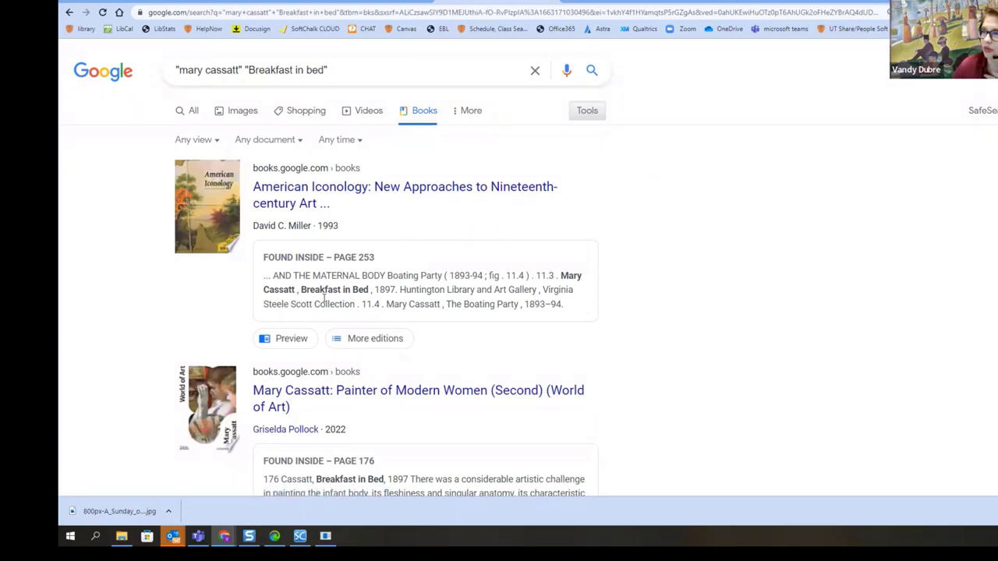
Open the preview of "Mary Cassatt: Painter of Modern Women" and examine the painting and text on page 176
{"action": "scroll", "coordinate": [513, 370], "scroll_direction": "down", "scroll_amount": 2}
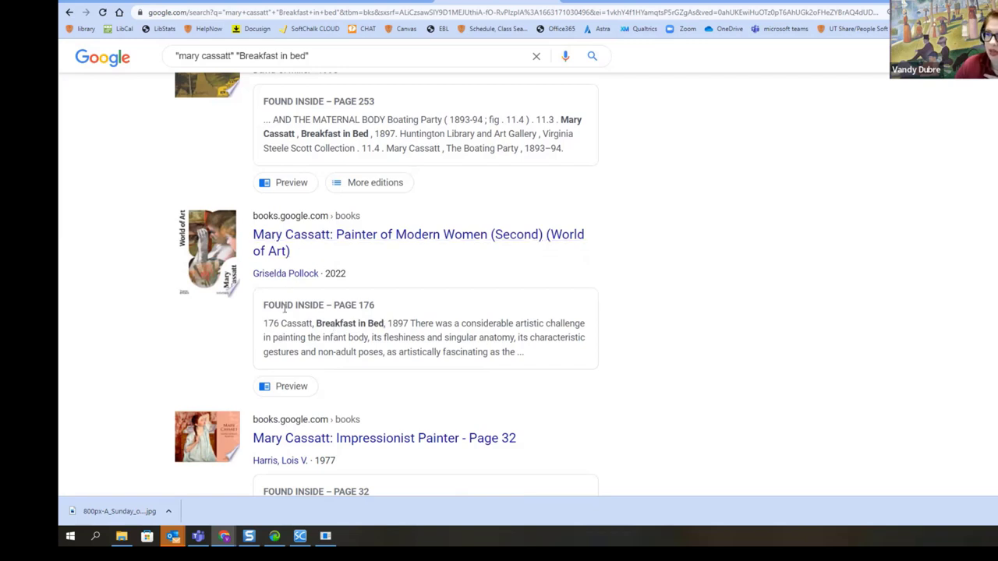
{"action": "left_click", "coordinate": [292, 387]}
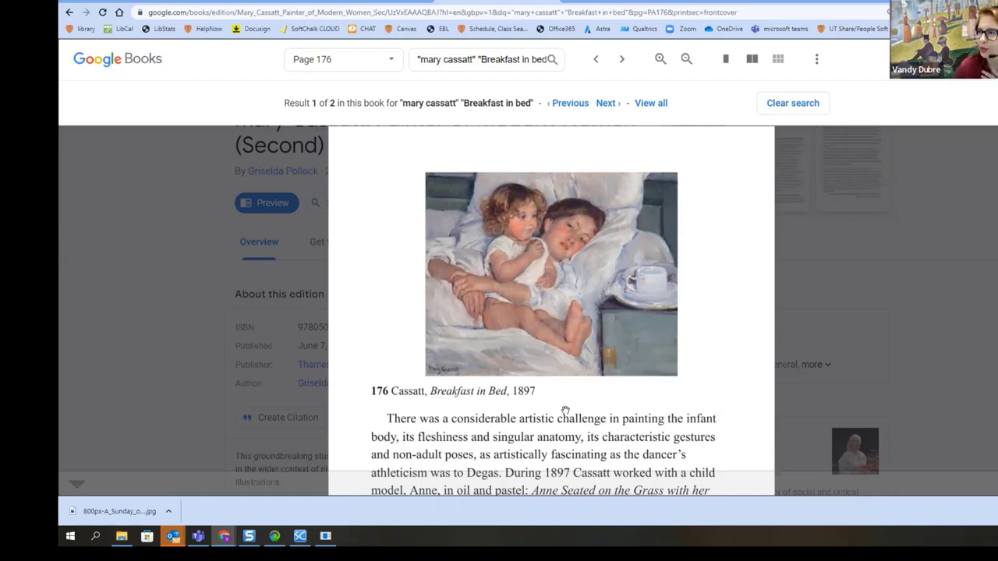
{"action": "scroll", "coordinate": [565, 411], "scroll_direction": "down", "scroll_amount": 2}
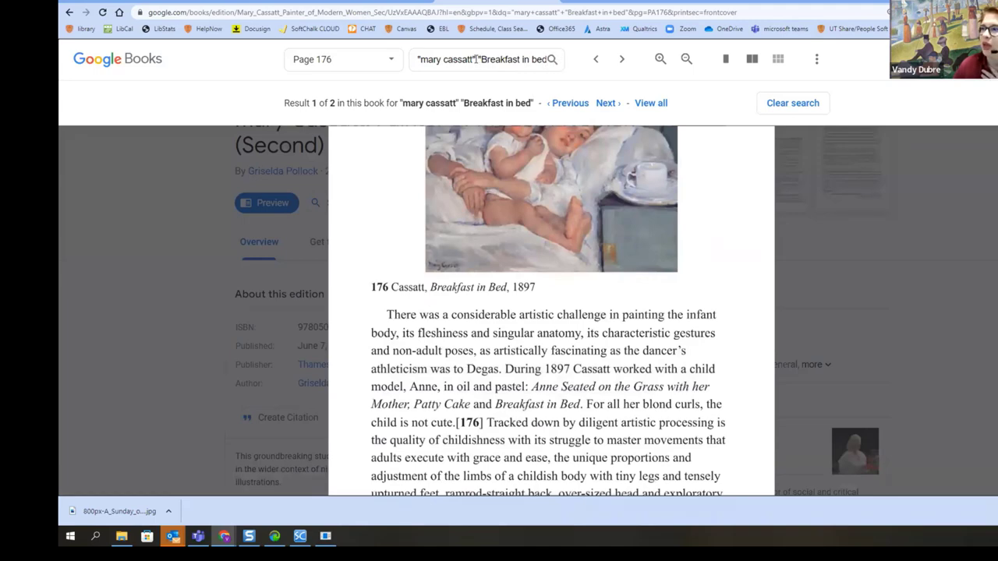
{"action": "scroll", "coordinate": [494, 134], "scroll_direction": "up", "scroll_amount": 3}
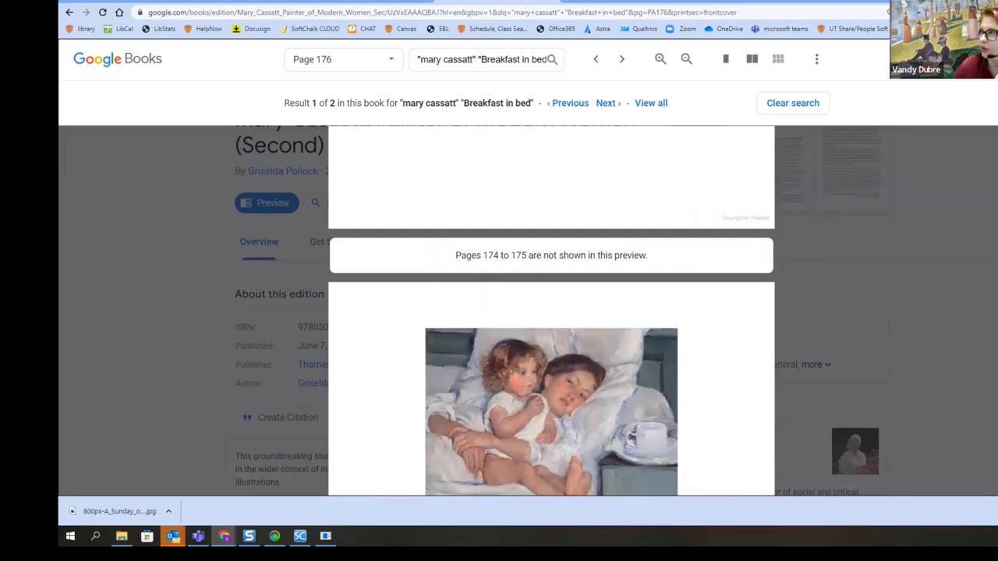
Close and reopen the book preview, and search inside the book for "breakfast in bed"
{"action": "left_click", "coordinate": [325, 238]}
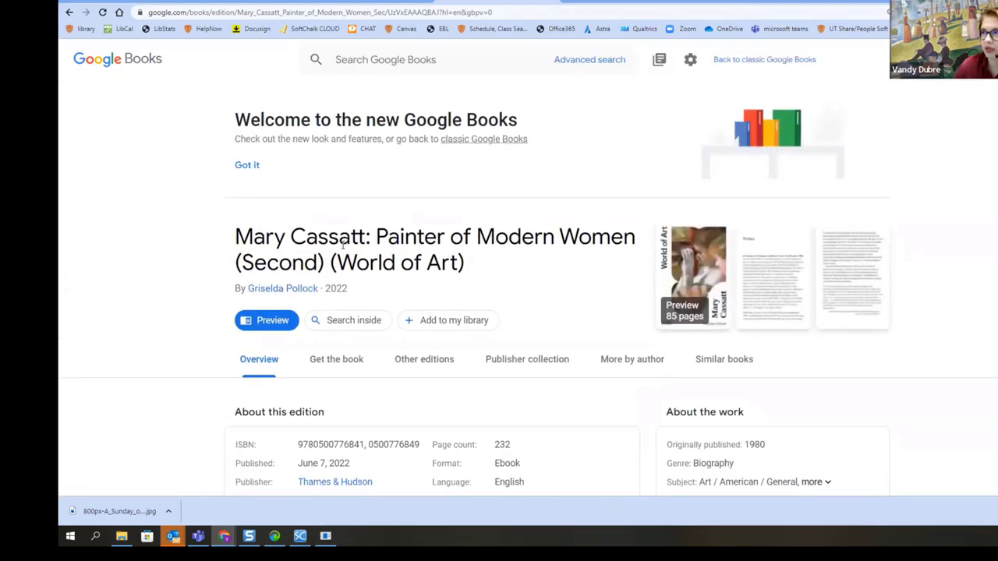
{"action": "left_click", "coordinate": [272, 320]}
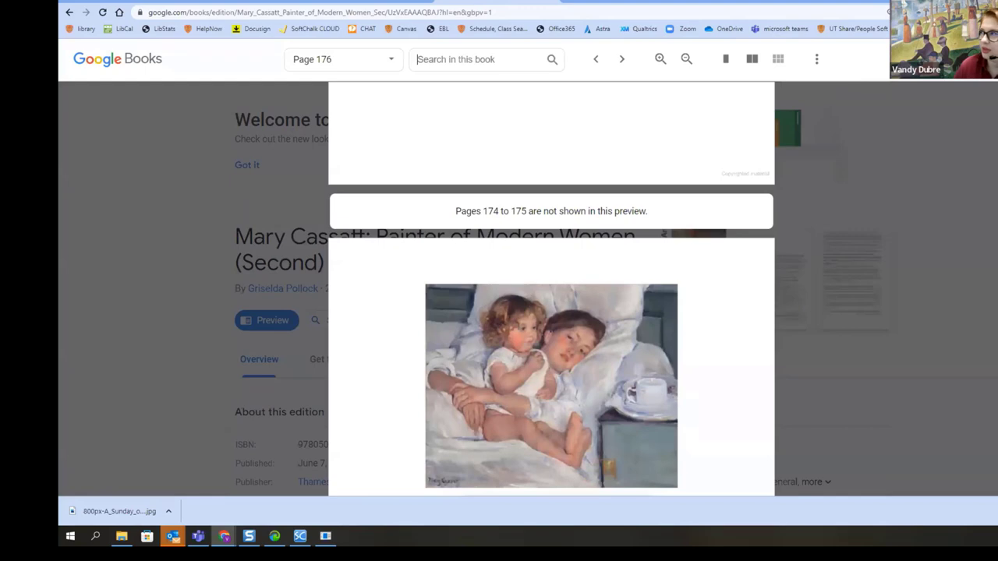
{"action": "left_click", "coordinate": [973, 101]}
{"action": "left_click", "coordinate": [358, 318]}
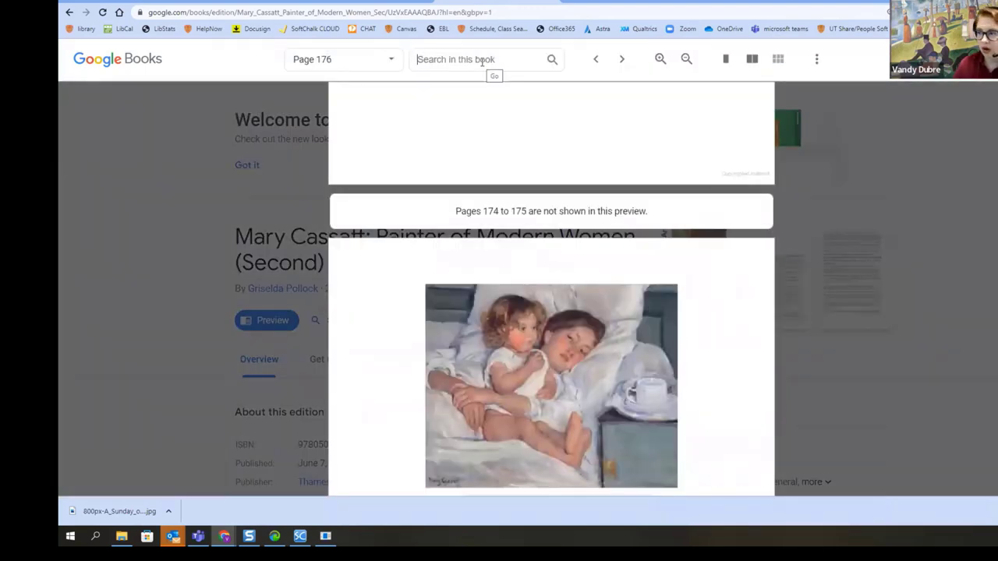
{"action": "type", "text": "1breakfast "}
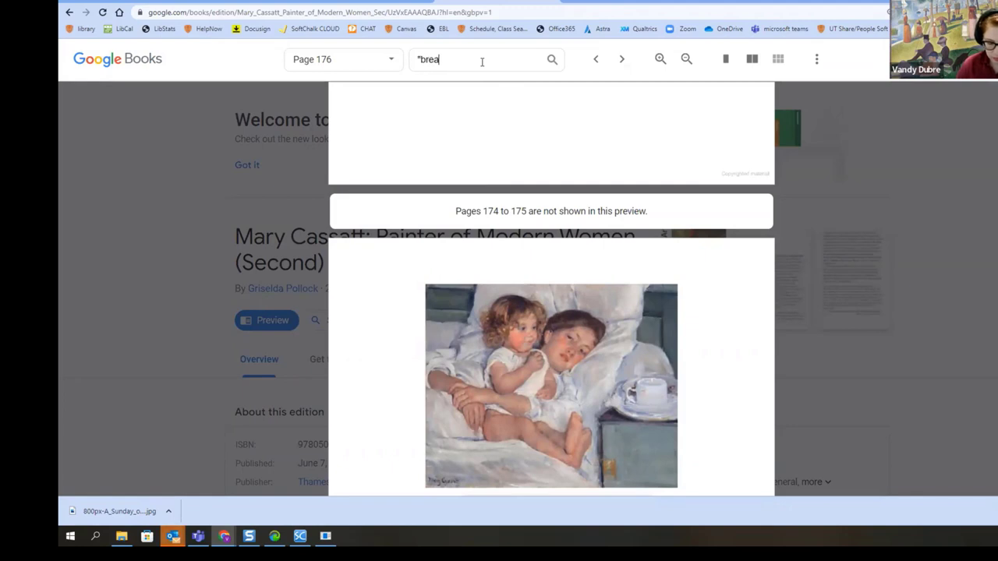
{"action": "type", "text": "in bed\""}
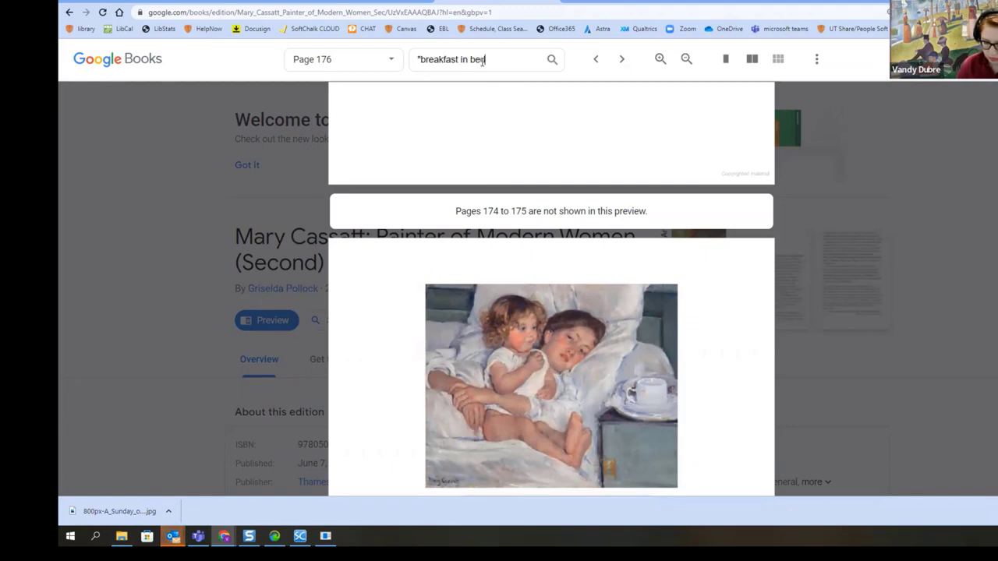
{"action": "key", "text": "Return"}
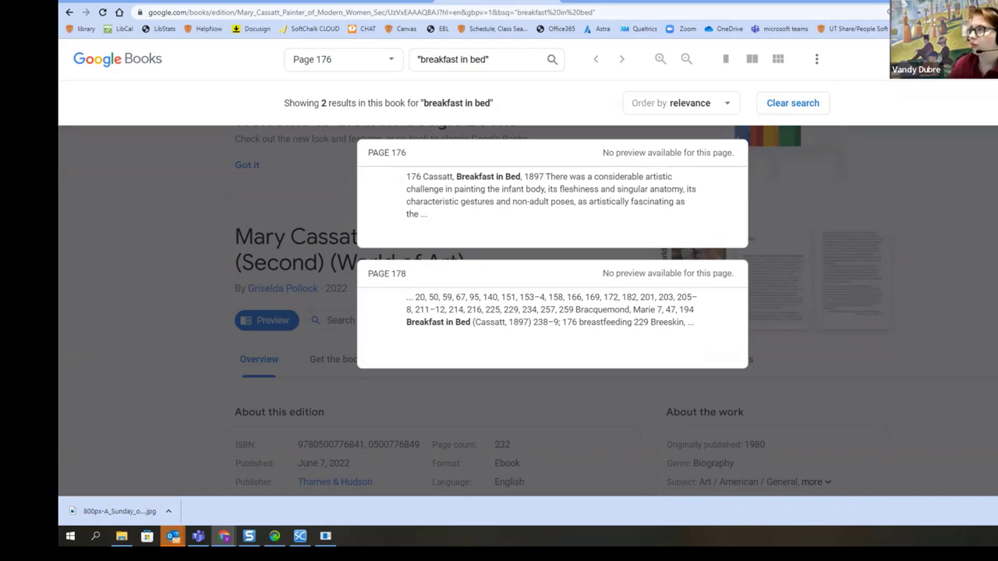
Leave the preview and copy the title "Mary Cassatt: Painter of Modern Women" from the book's page
{"action": "left_click", "coordinate": [819, 108]}
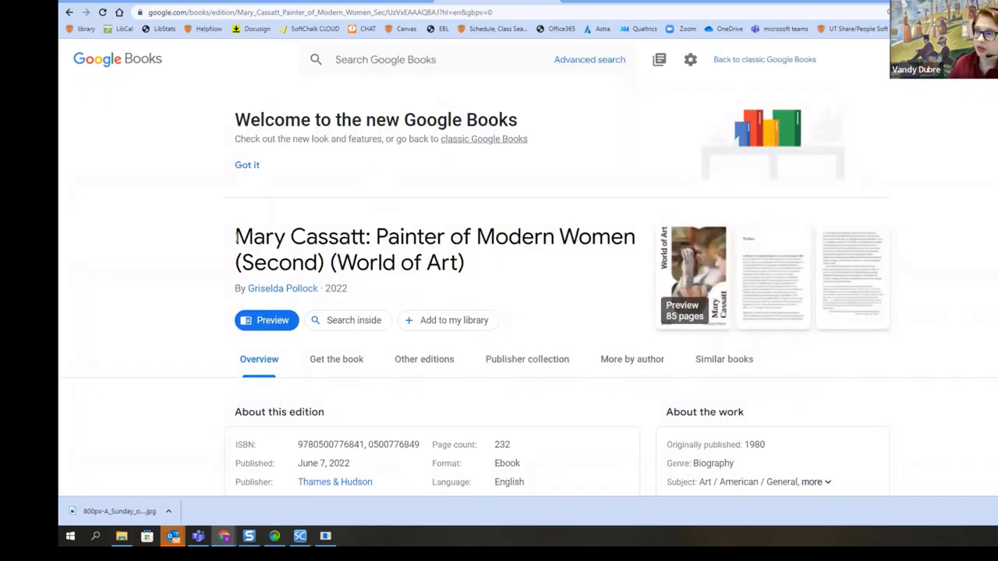
{"action": "left_click_drag", "start_coordinate": [237, 238], "coordinate": [638, 243]}
{"action": "key", "text": "ctrl+c"}
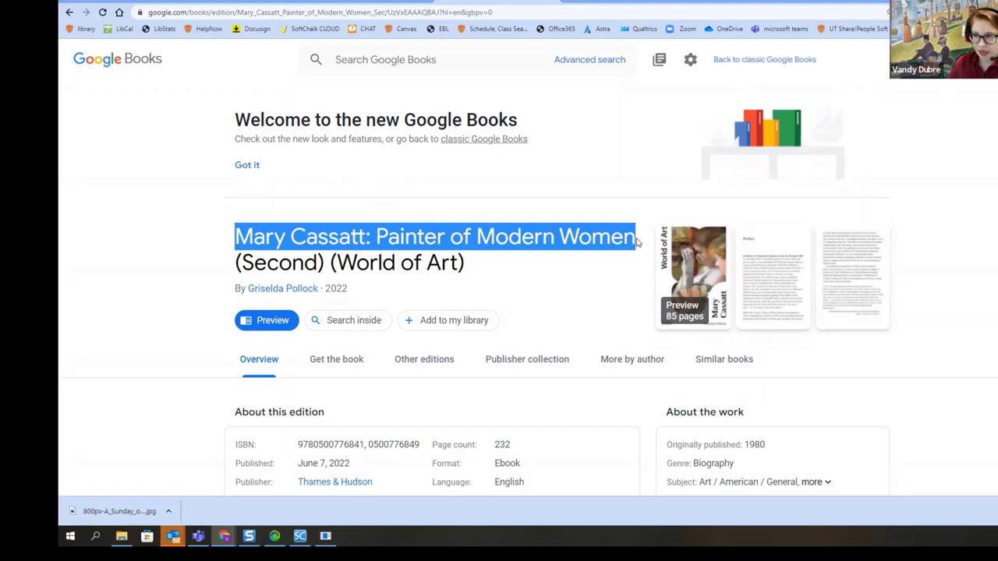
Switch to WorldCat's advanced search and search for "Mary Cassatt: Painter of Modern Women" as a title, replacing the previous subject terms
{"action": "left_click", "coordinate": [359, 2]}
{"action": "left_click", "coordinate": [365, 95]}
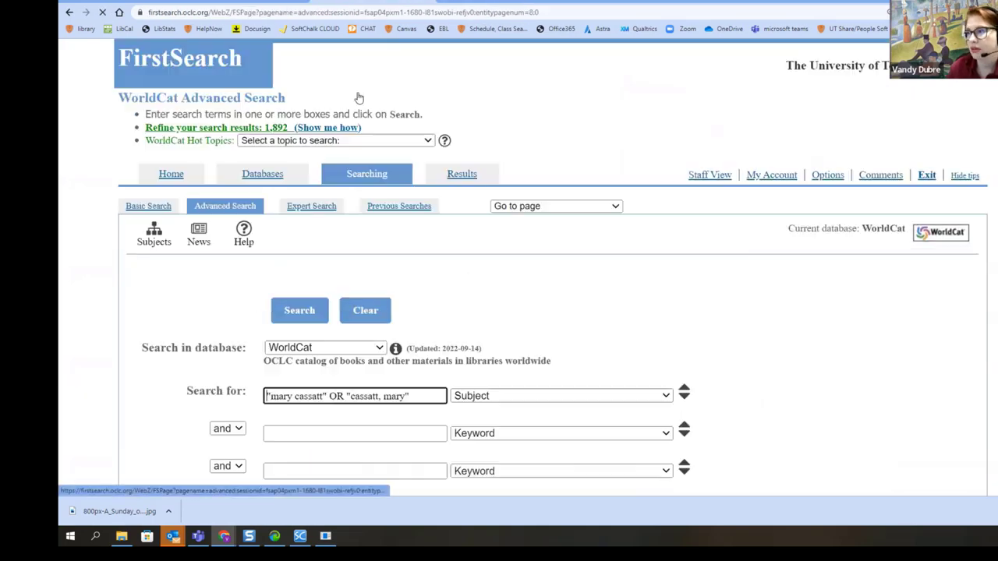
{"action": "left_click_drag", "start_coordinate": [421, 396], "coordinate": [251, 406]}
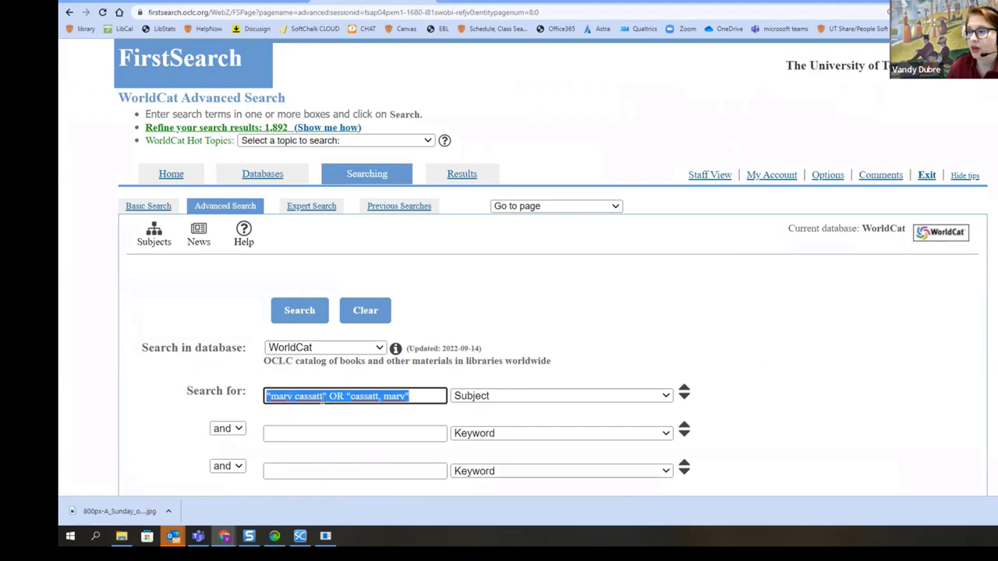
{"action": "key", "text": "ctrl+v"}
{"action": "left_click", "coordinate": [485, 401]}
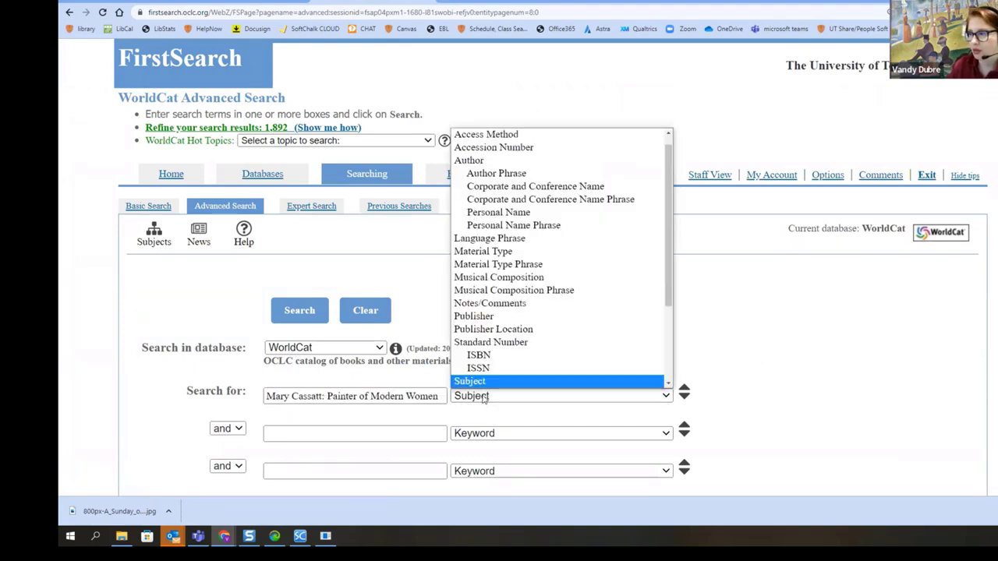
{"action": "scroll", "coordinate": [480, 303], "scroll_direction": "down", "scroll_amount": 3}
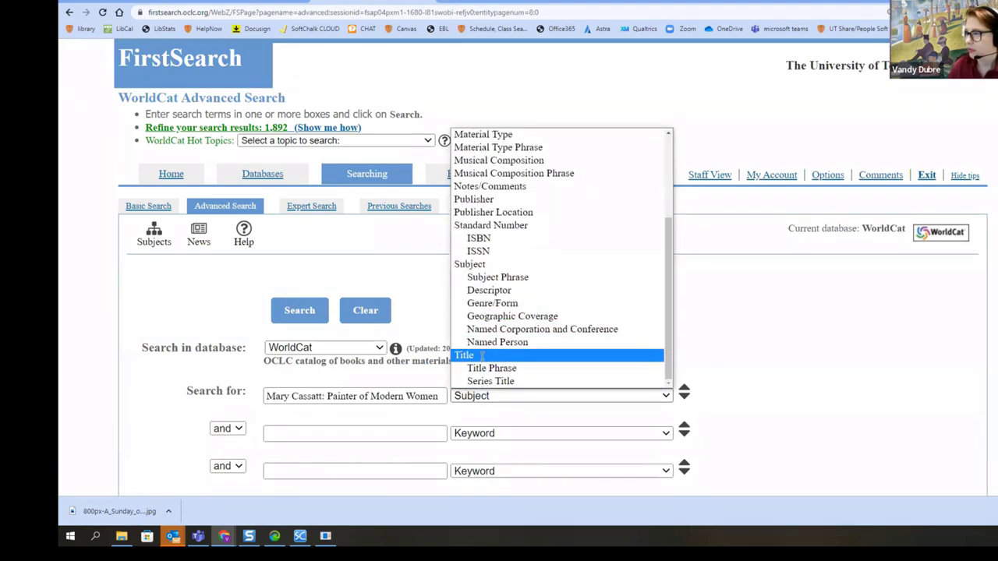
{"action": "left_click", "coordinate": [481, 356]}
{"action": "left_click", "coordinate": [322, 318]}
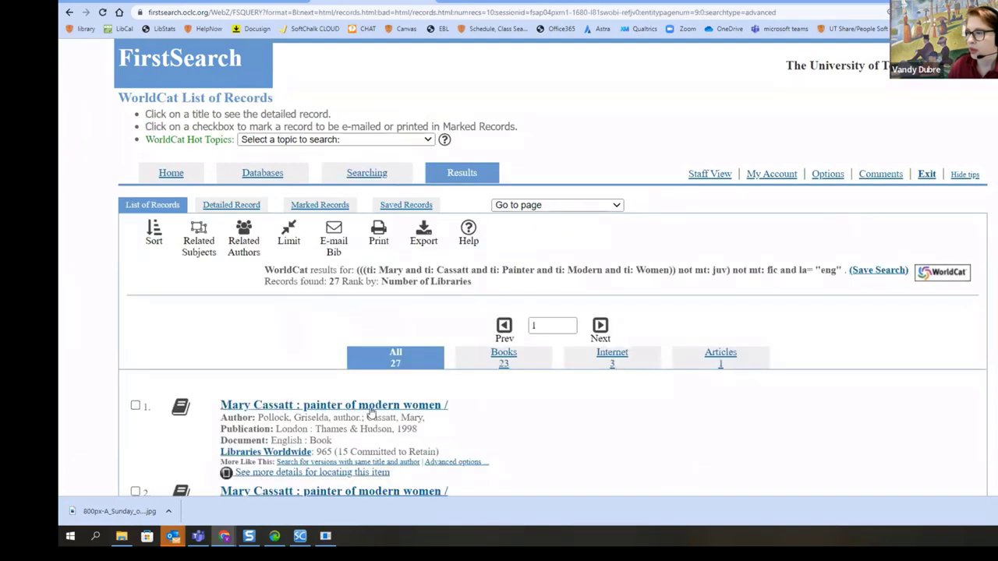
Open the 1998 Thames & Hudson record of the book and examine its contents, abstract, availability and borrowing options
{"action": "left_click", "coordinate": [370, 406]}
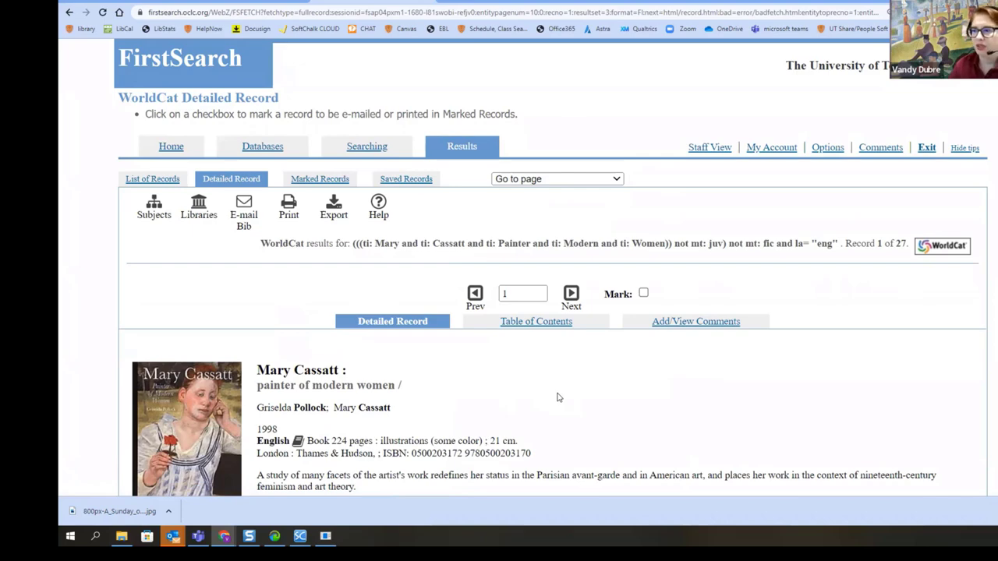
{"action": "scroll", "coordinate": [557, 398], "scroll_direction": "down", "scroll_amount": 4}
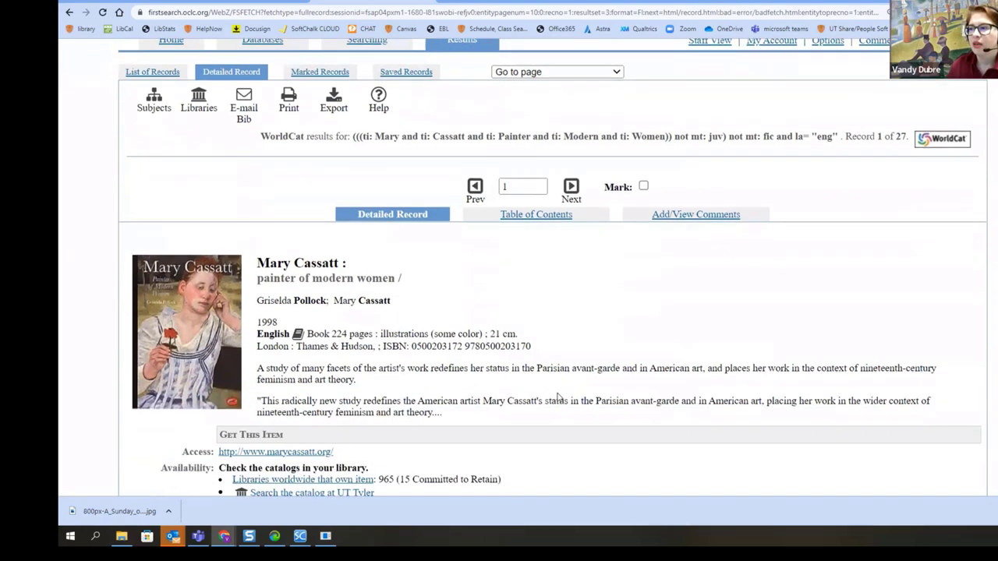
{"action": "scroll", "coordinate": [571, 363], "scroll_direction": "down", "scroll_amount": 4}
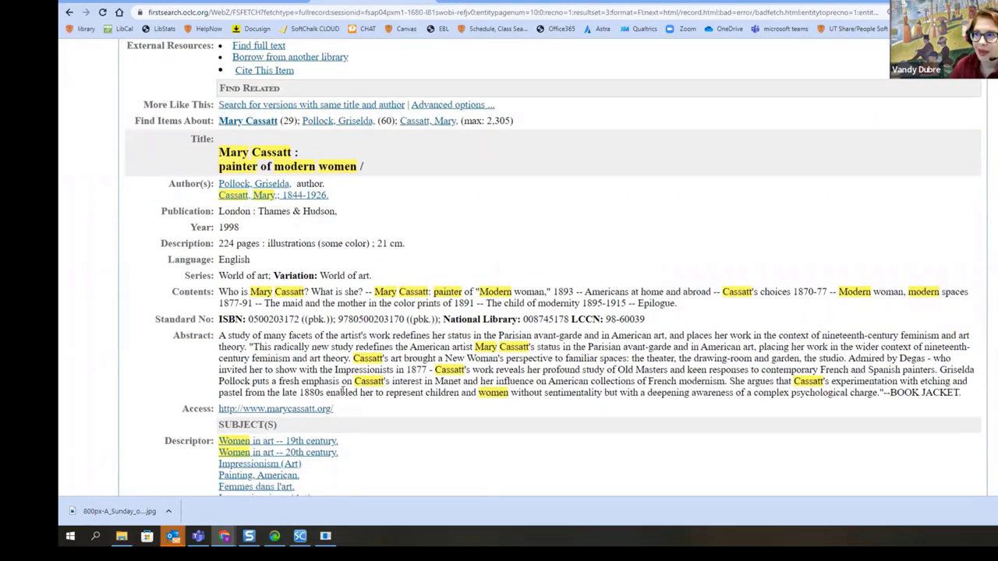
{"action": "scroll", "coordinate": [339, 239], "scroll_direction": "up", "scroll_amount": 1}
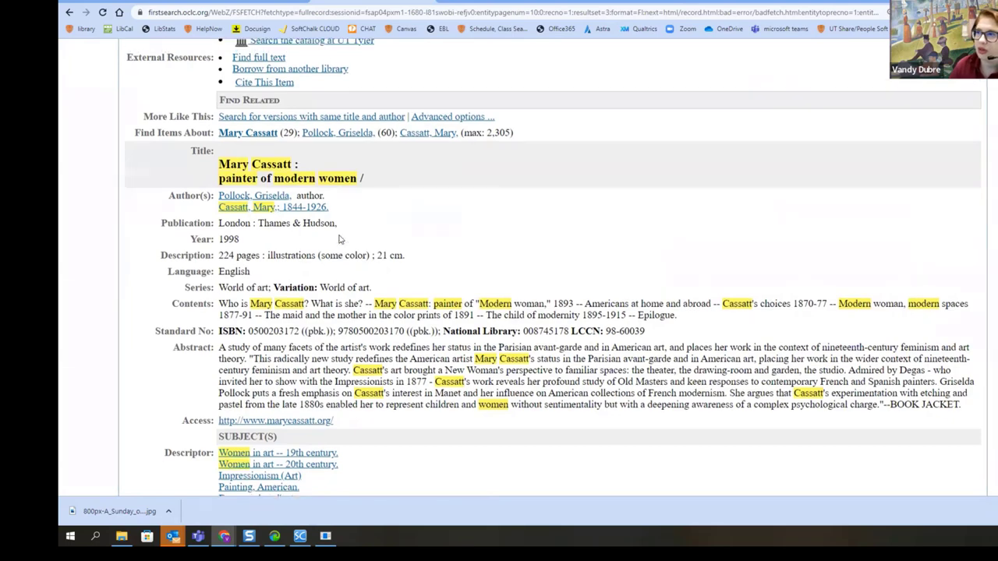
{"action": "scroll", "coordinate": [339, 240], "scroll_direction": "up", "scroll_amount": 1}
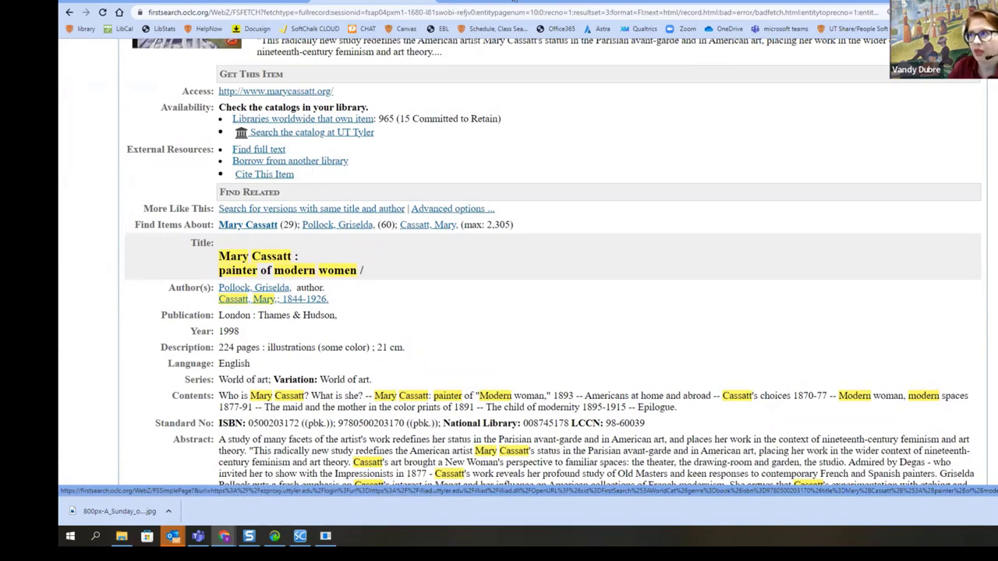
Switch back to Google Books and return from the book's page to the results for "mary cassatt" "Breakfast in bed"
{"action": "key", "text": "alt+Left"}
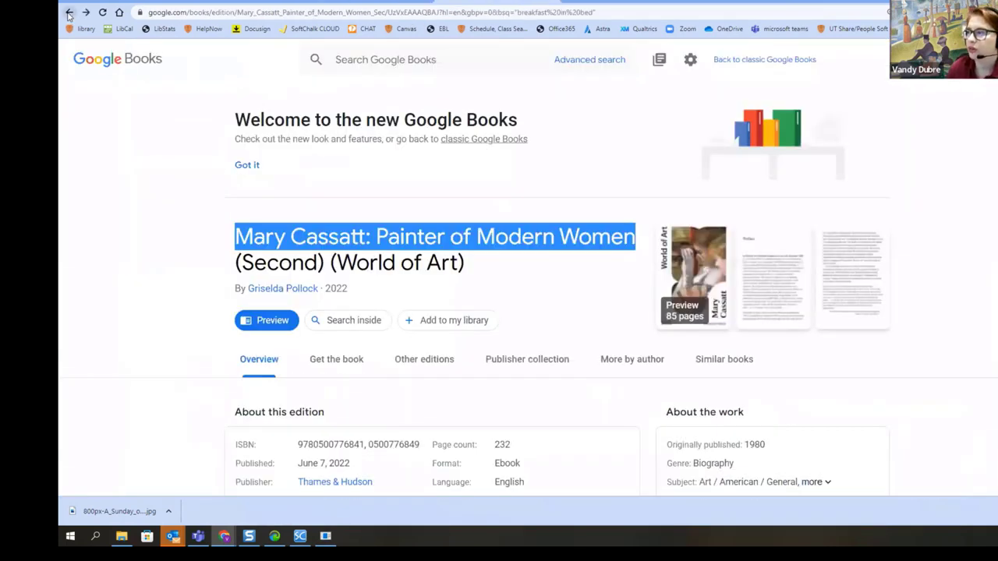
{"action": "left_click", "coordinate": [68, 13]}
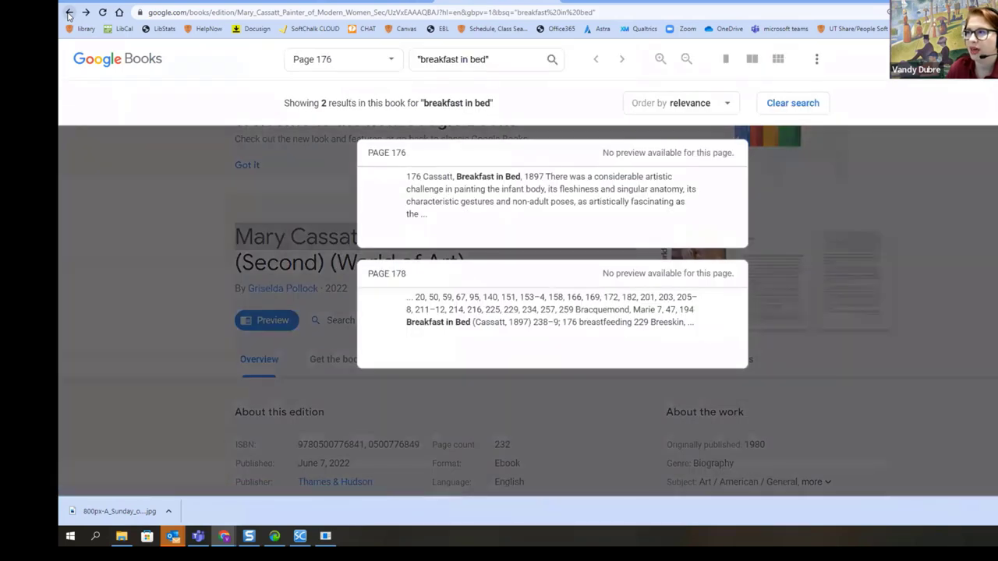
{"action": "left_click", "coordinate": [68, 13]}
{"action": "left_click", "coordinate": [68, 13]}
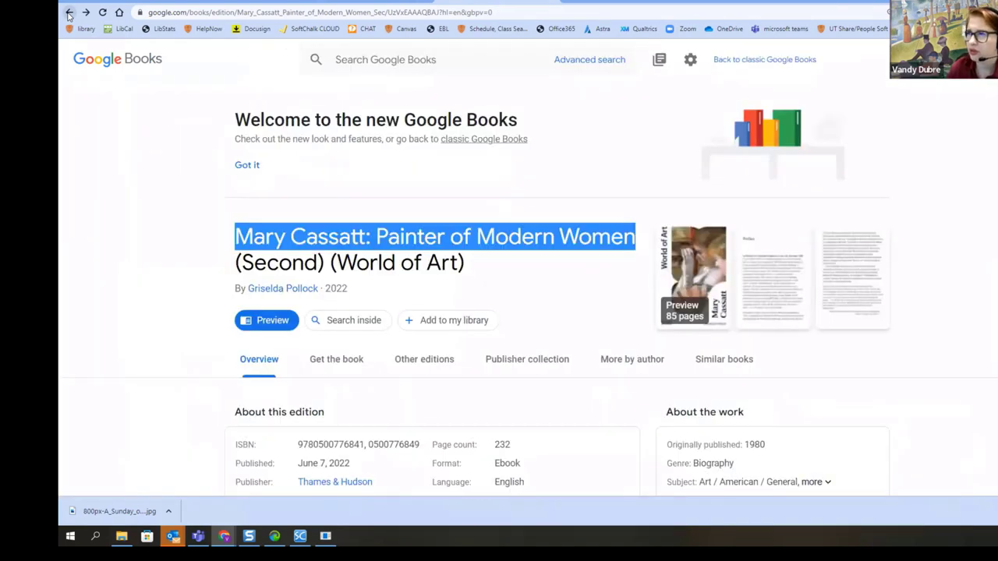
{"action": "left_click", "coordinate": [68, 14]}
{"action": "left_click", "coordinate": [68, 13]}
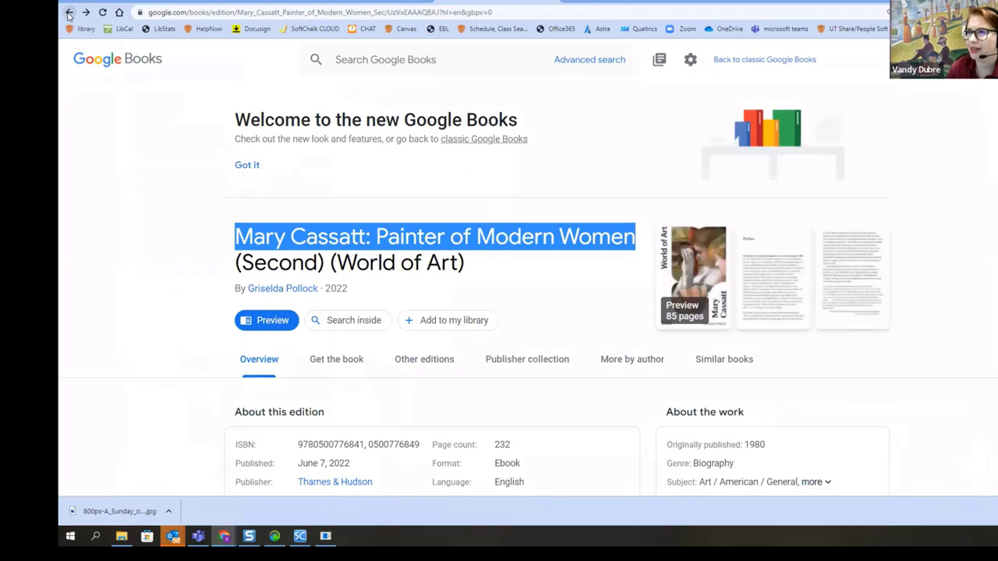
{"action": "left_click", "coordinate": [69, 14]}
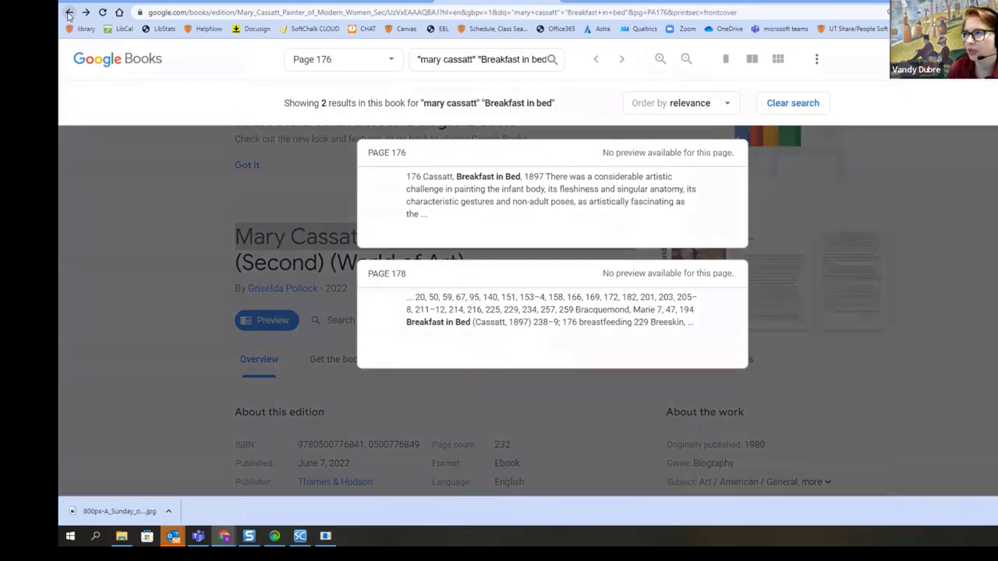
{"action": "left_click", "coordinate": [69, 13]}
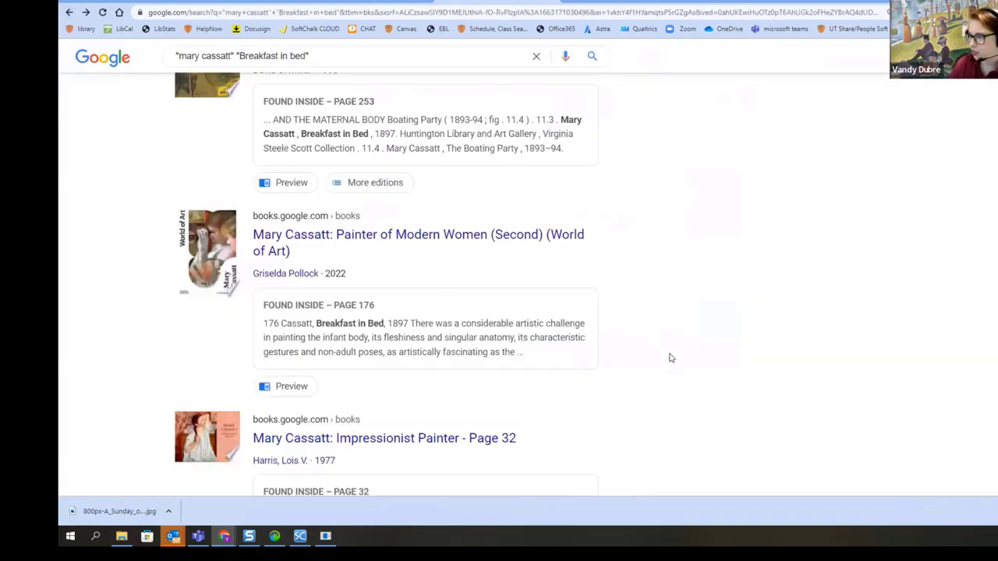
Look through the further Google Books results for books mentioning "Breakfast in Bed", briefly revisiting the WorldCat record
{"action": "scroll", "coordinate": [666, 355], "scroll_direction": "down", "scroll_amount": 6}
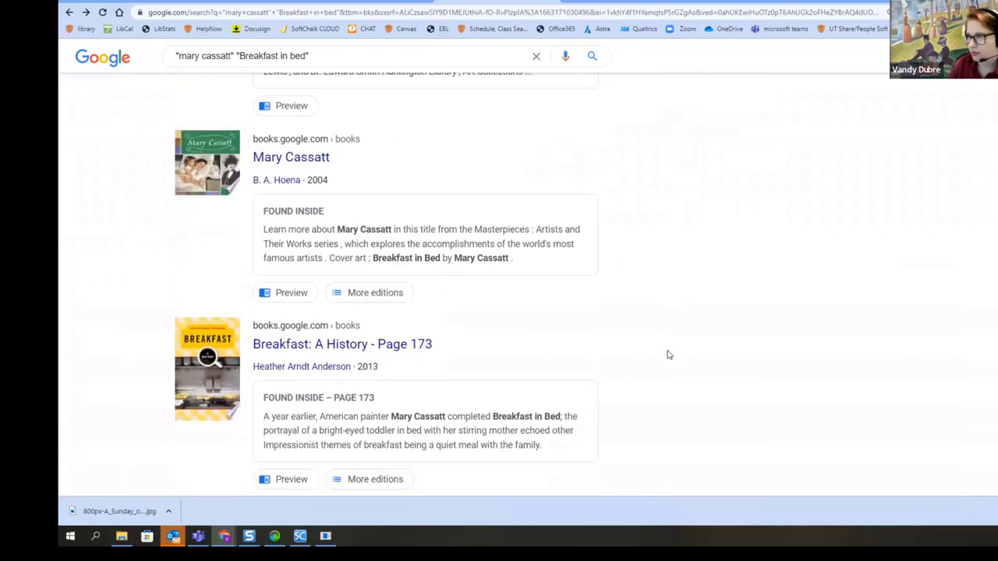
{"action": "scroll", "coordinate": [661, 351], "scroll_direction": "down", "scroll_amount": 1}
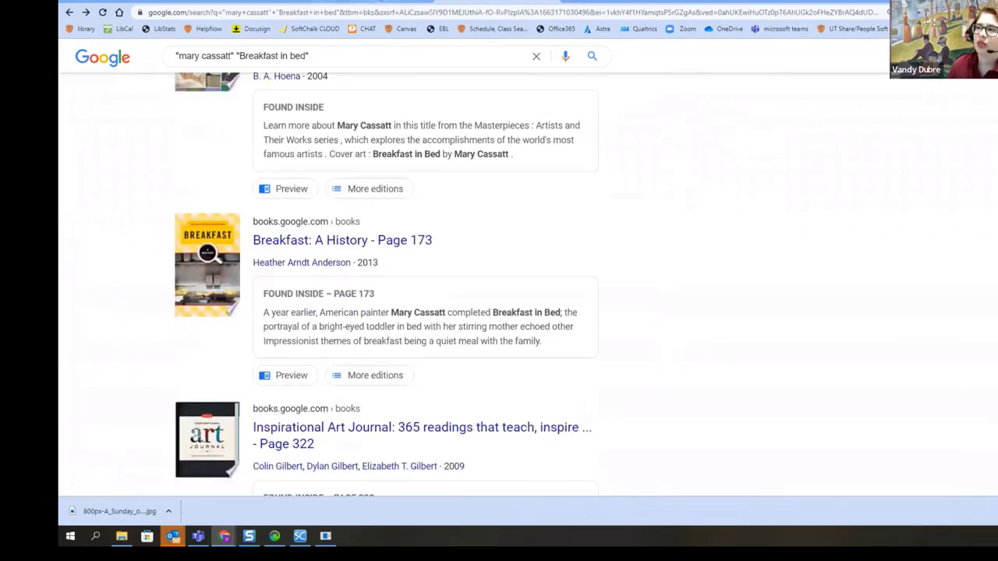
{"action": "key", "text": "ctrl+Tab"}
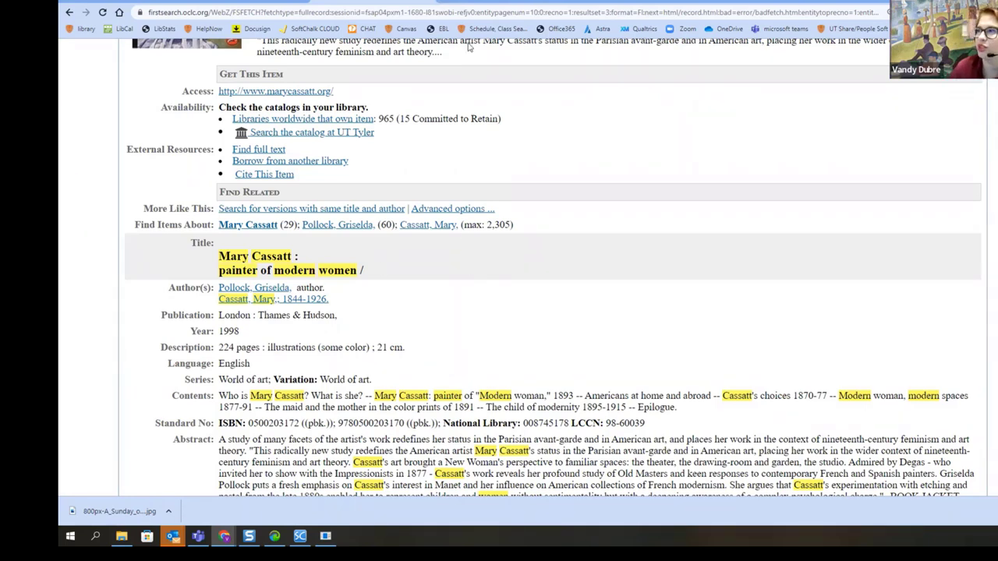
{"action": "left_click", "coordinate": [492, 4]}
{"action": "scroll", "coordinate": [684, 284], "scroll_direction": "down", "scroll_amount": 4}
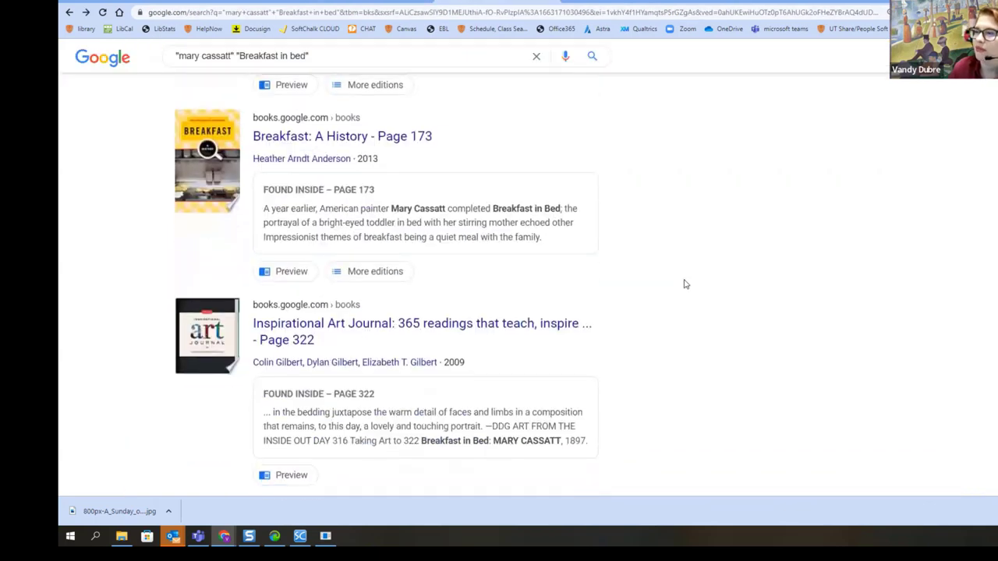